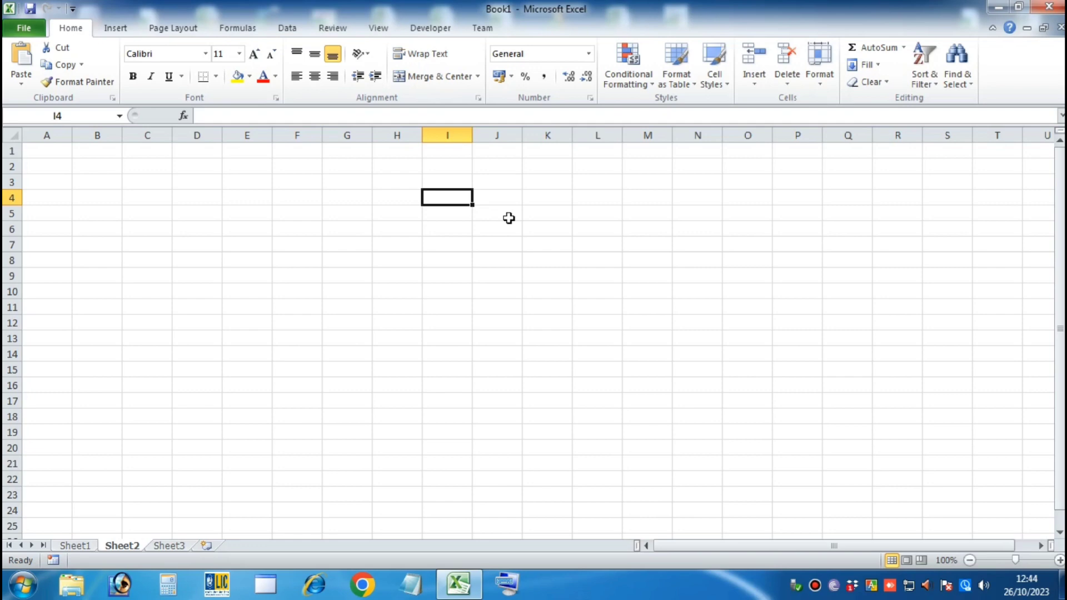
Enter the heading "EXCEL COUNT FUNCTION" in cell I4
type("EXCE")
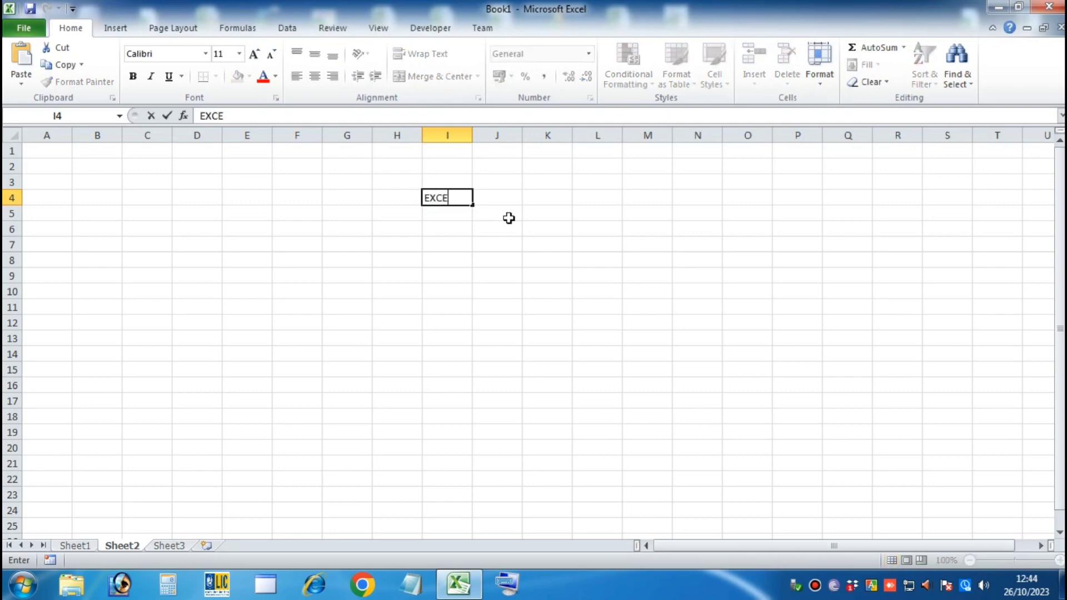
type("L COUNT FUNCTO")
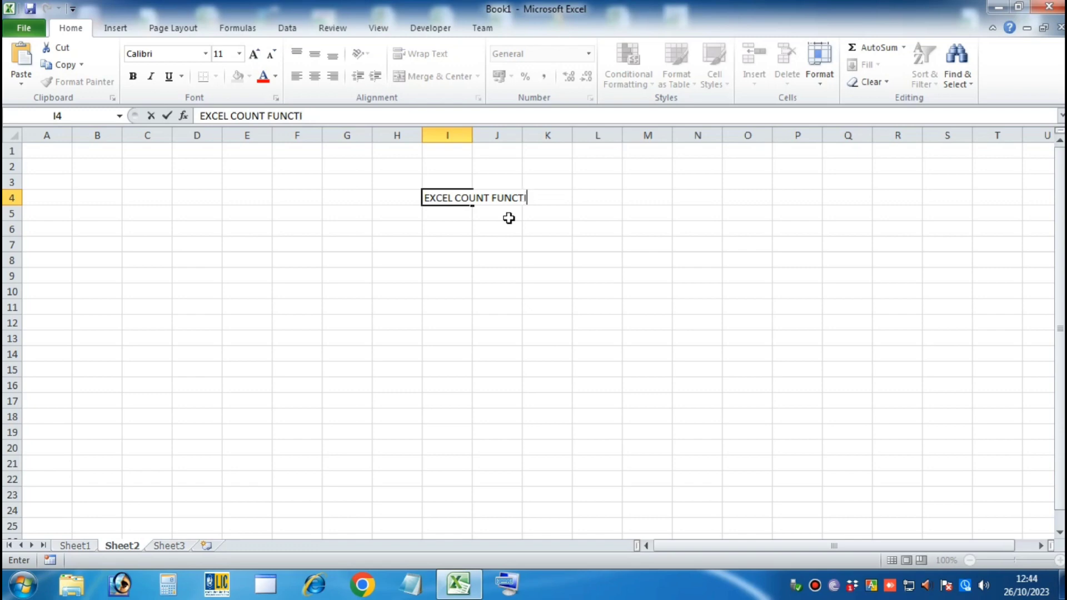
type("ON")
left_click(509, 218)
Format the heading in I4 as bold and underlined with a font size of 28
left_click(436, 195)
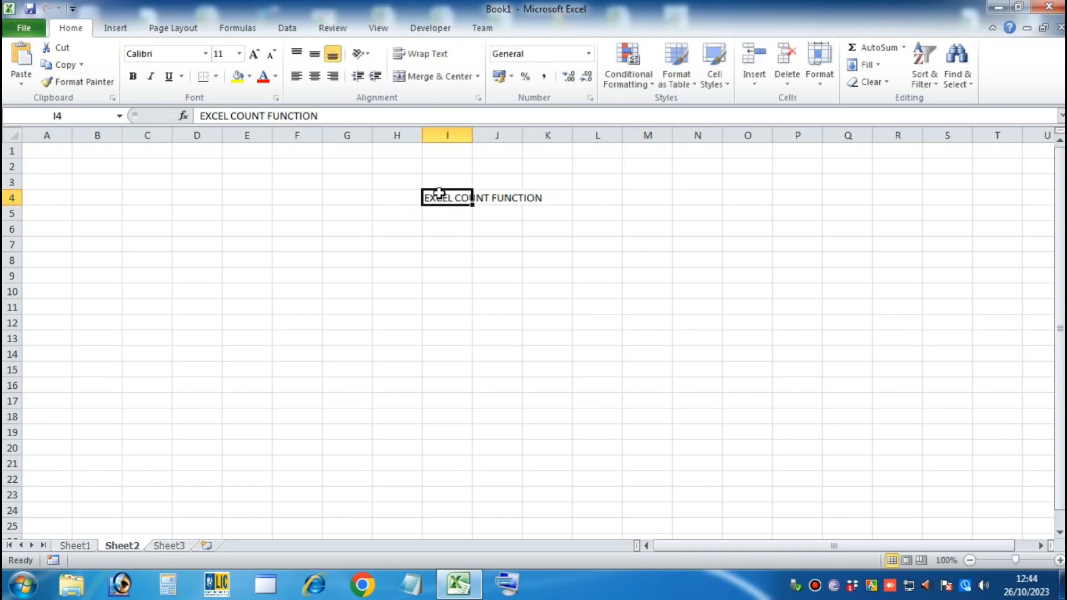
left_click(173, 79)
left_click(132, 76)
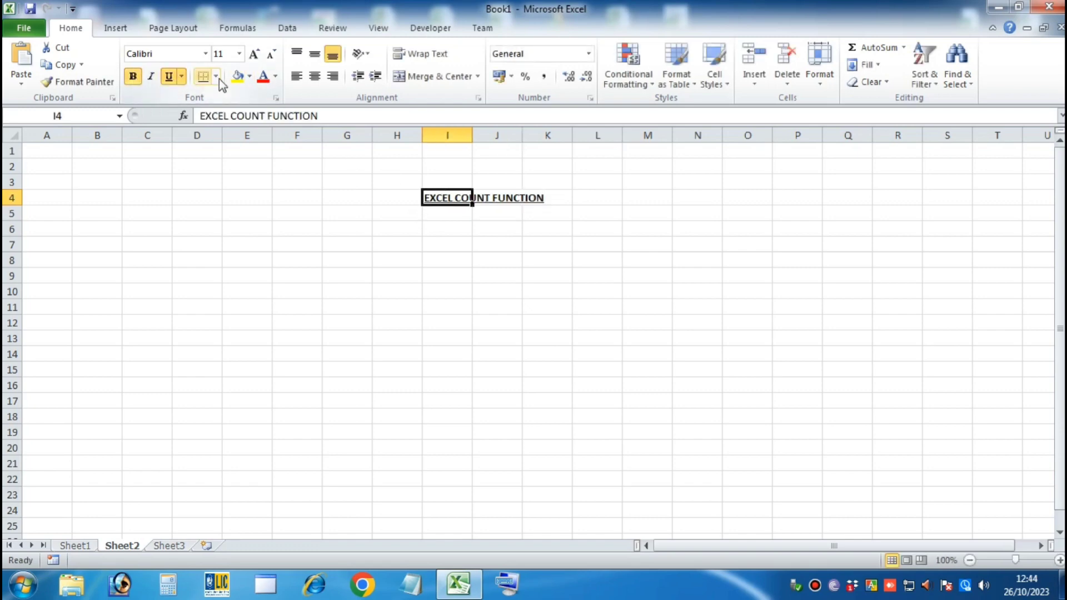
left_click(239, 53)
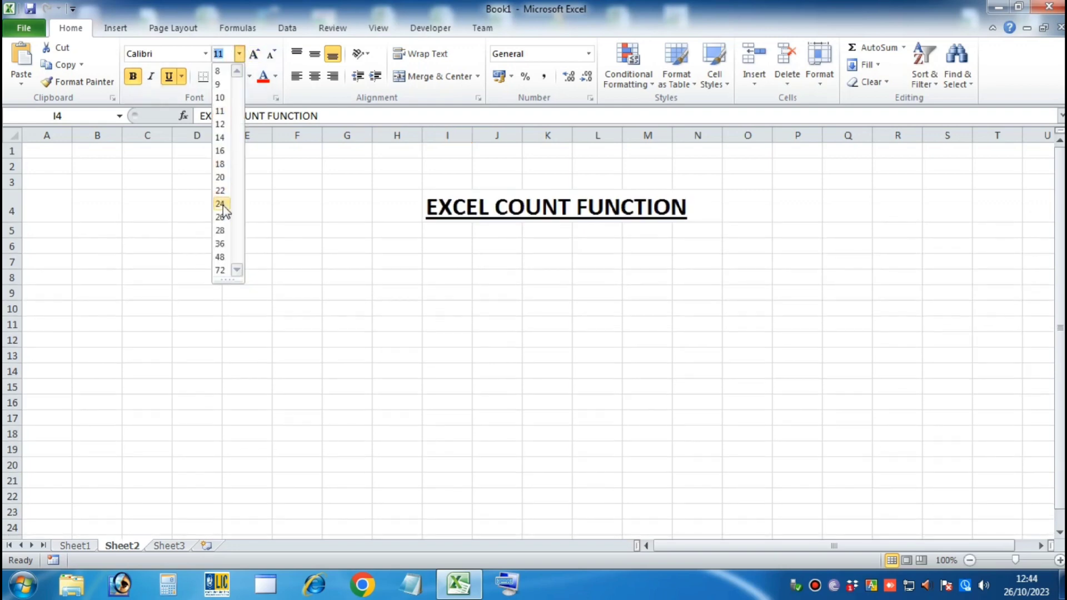
left_click(225, 232)
left_click(486, 347)
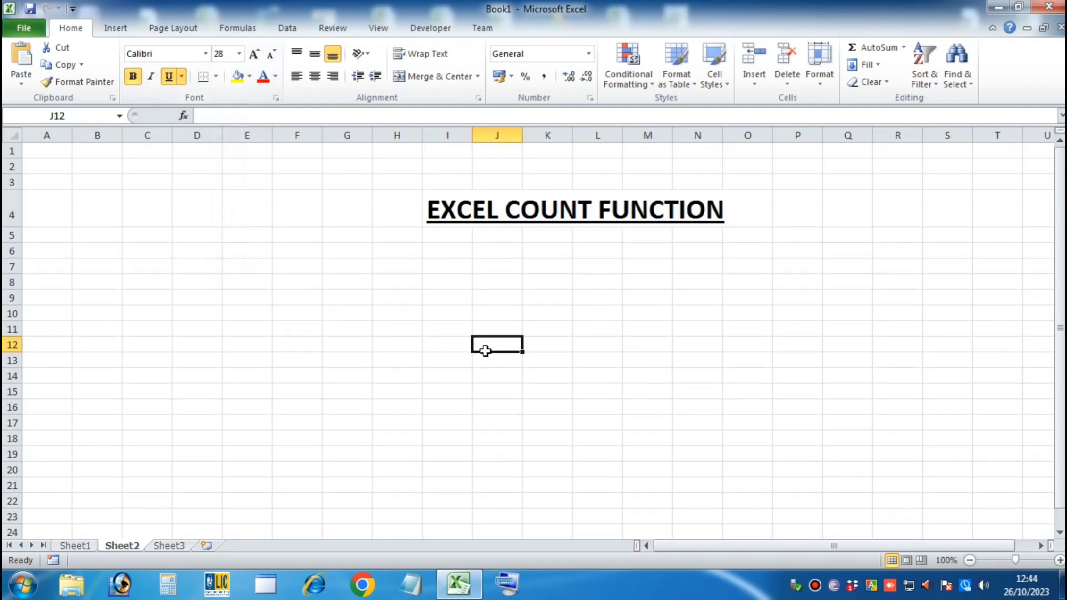
left_click(435, 222)
left_click_drag(447, 232, 432, 210)
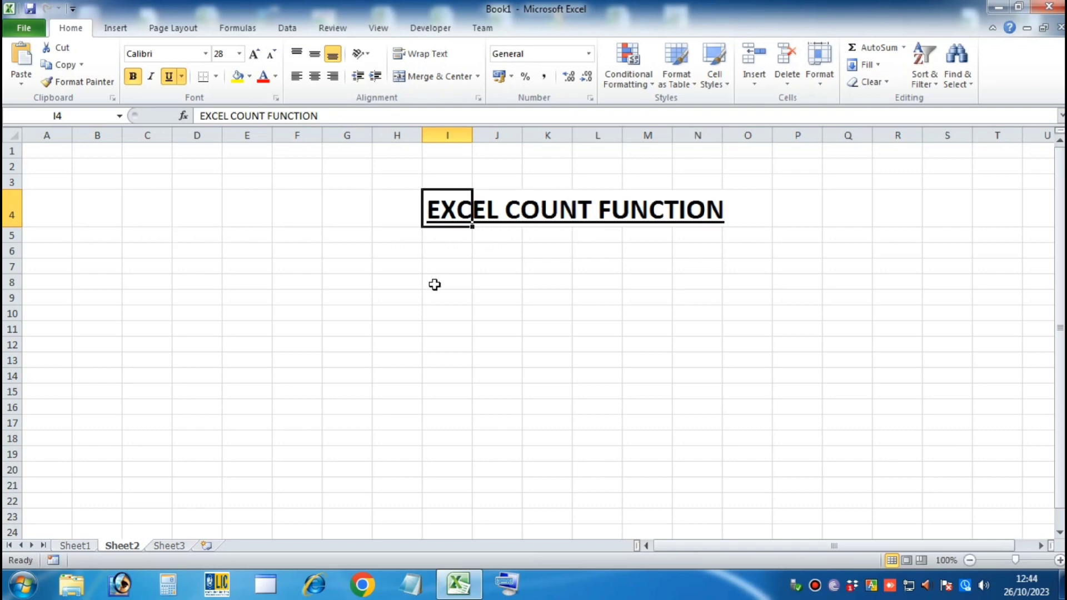
left_click(455, 284)
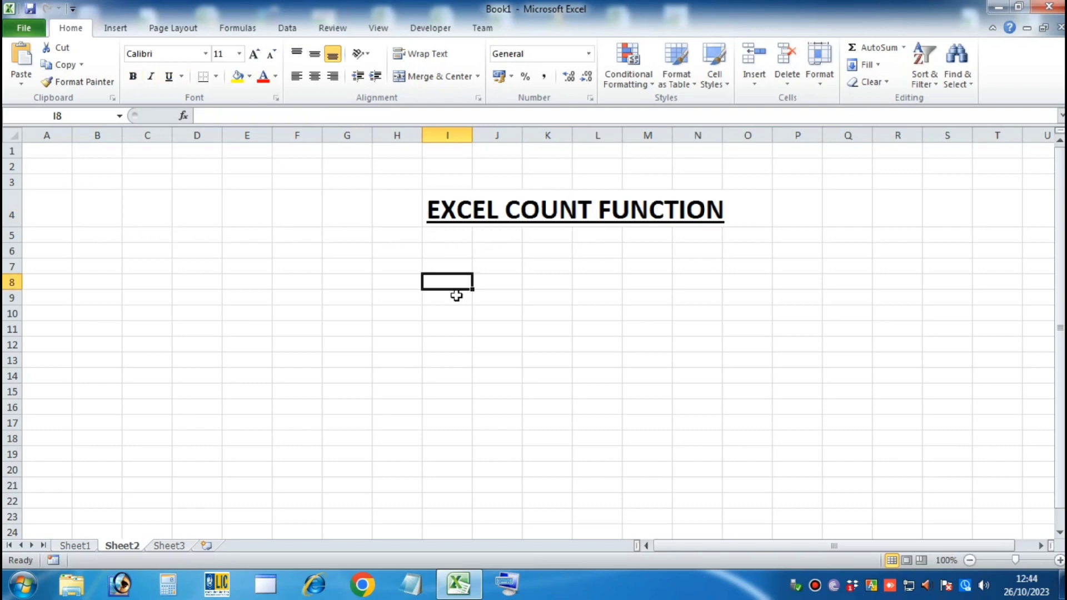
left_click(430, 376)
Set the font size of the empty range I5:Q23 below the heading to 22
left_click_drag(439, 236, 861, 508)
left_click(239, 54)
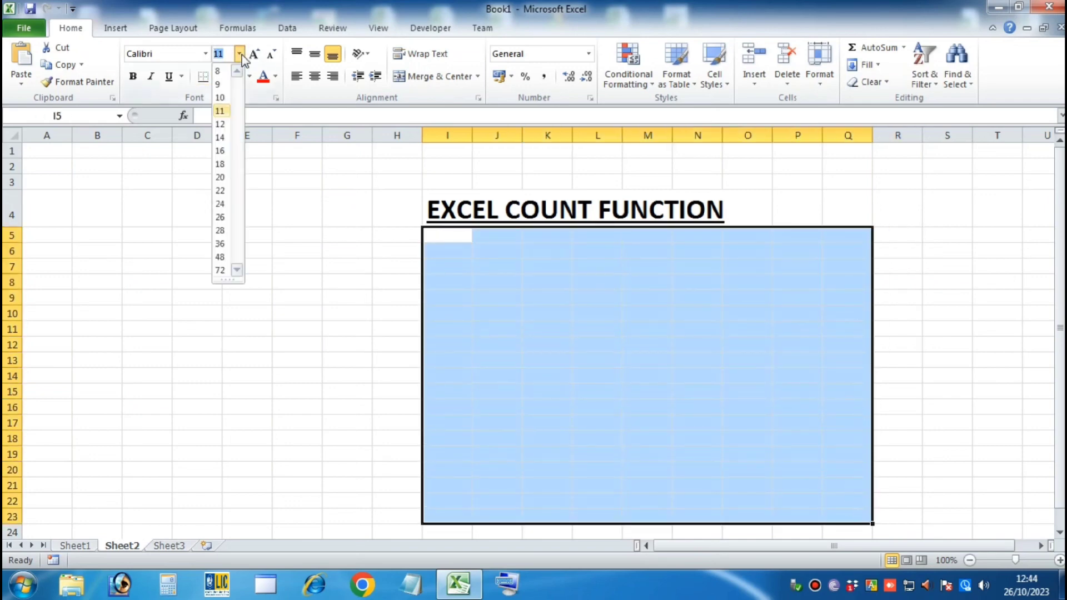
left_click(225, 200)
left_click(676, 362)
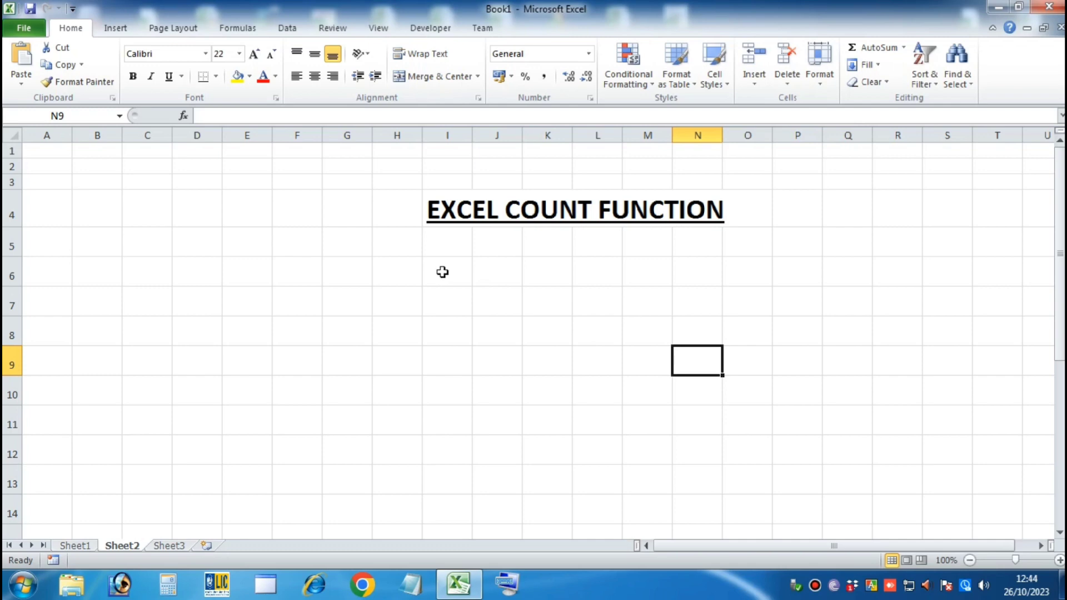
Enter the label "COUNT RANDOM SERIAL NUMBER" in cell I6
left_click(442, 272)
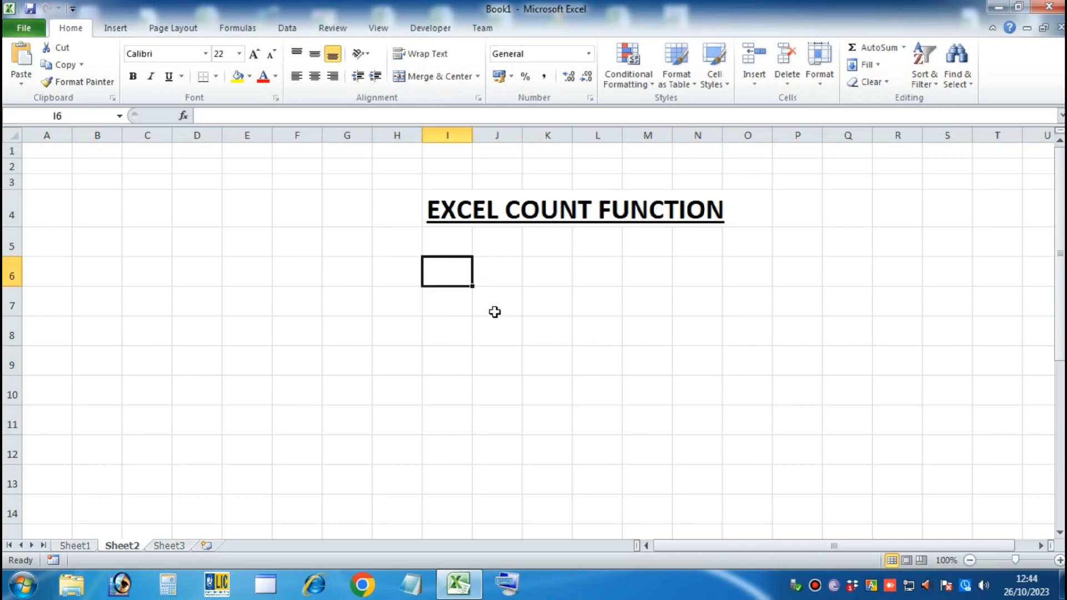
type("COUNT")
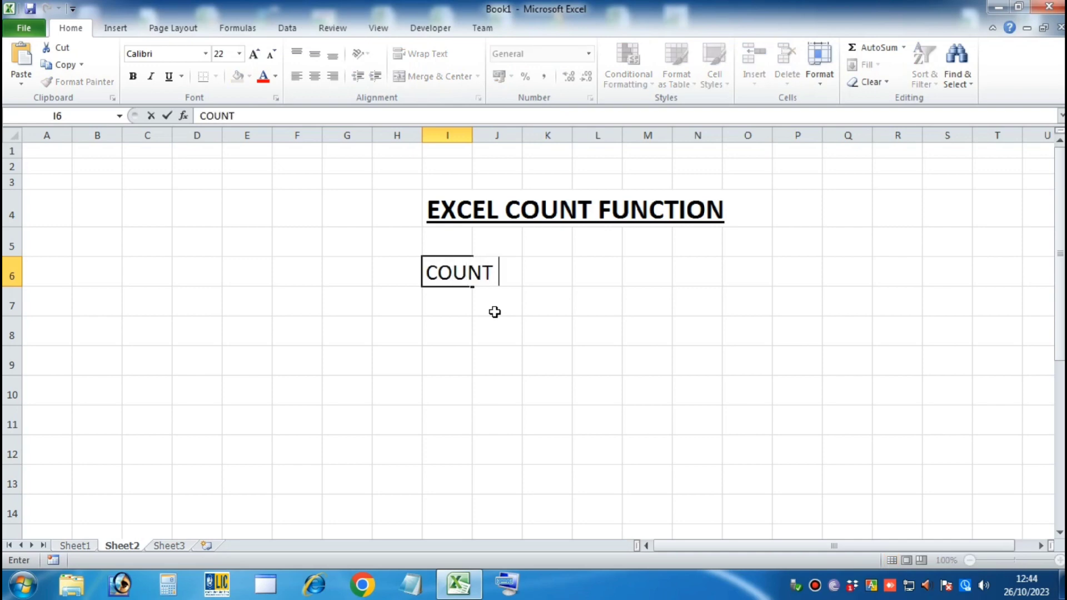
type(" SERIAL")
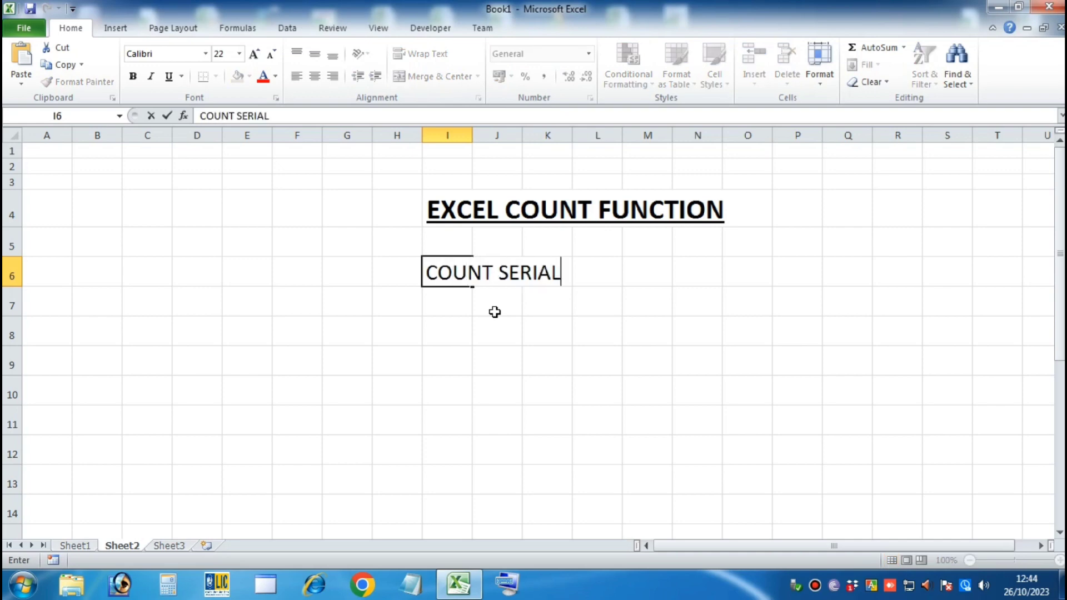
key("BackSpace")
key("BackSpace")
key("BackSpace")
key("BackSpace")
key("BackSpace")
key("BackSpace")
type("RA")
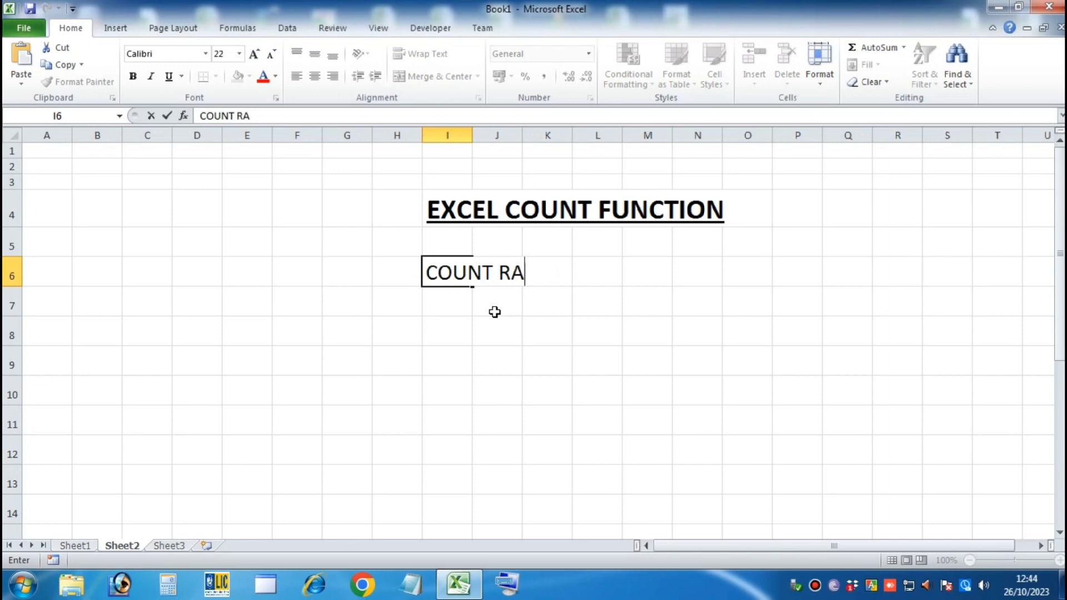
type("NDOM RES")
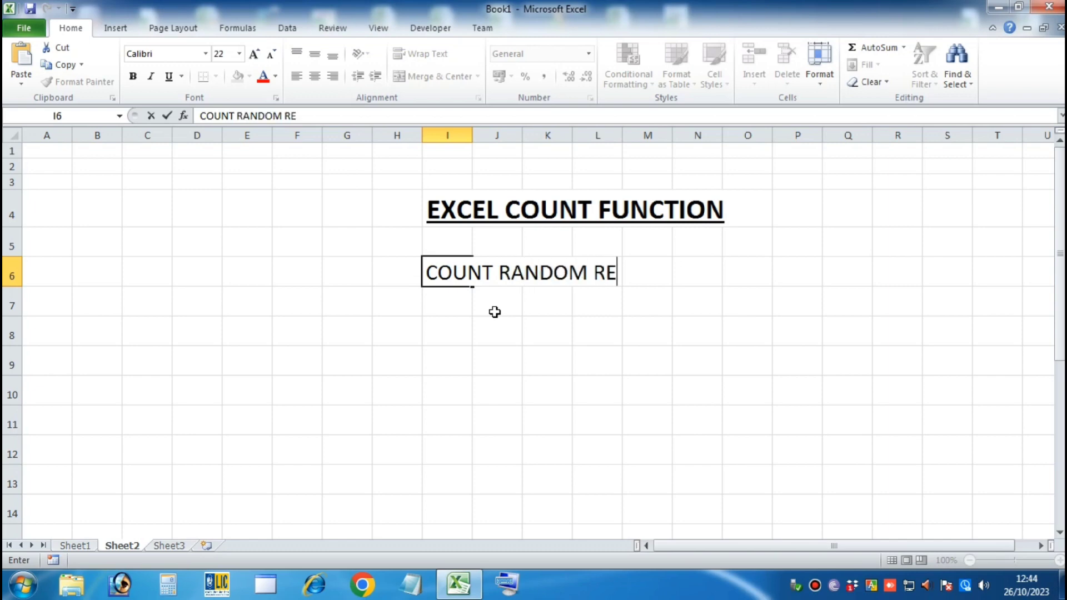
key("BackSpace")
type("RI")
key("BackSpace")
key("BackSpace")
key("BackSpace")
key("BackSpace")
type("SEI")
key("BackSpace")
type("RIAL ")
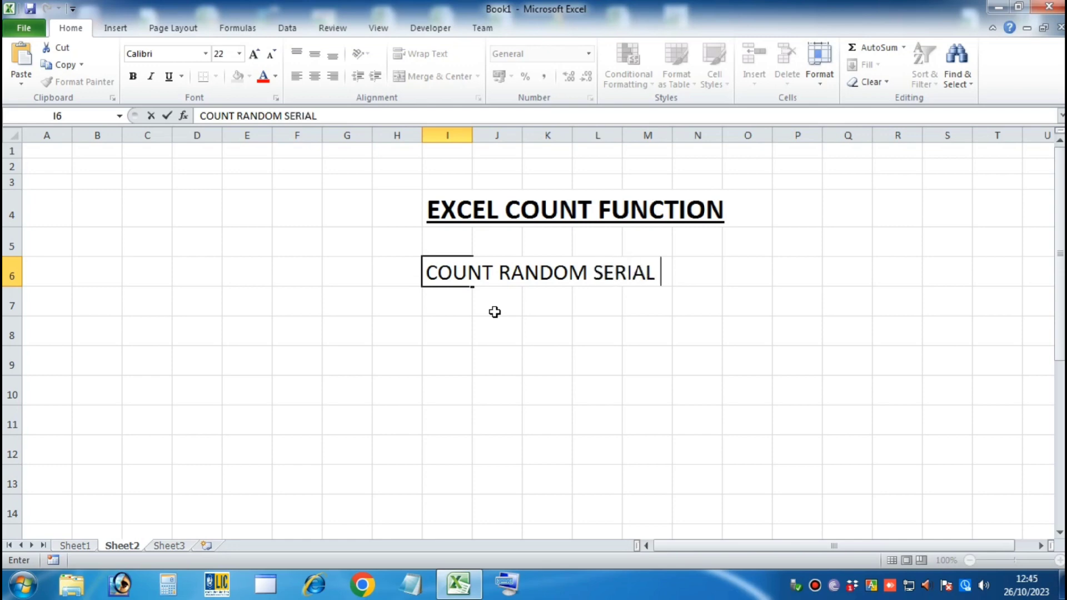
type("NUMBER")
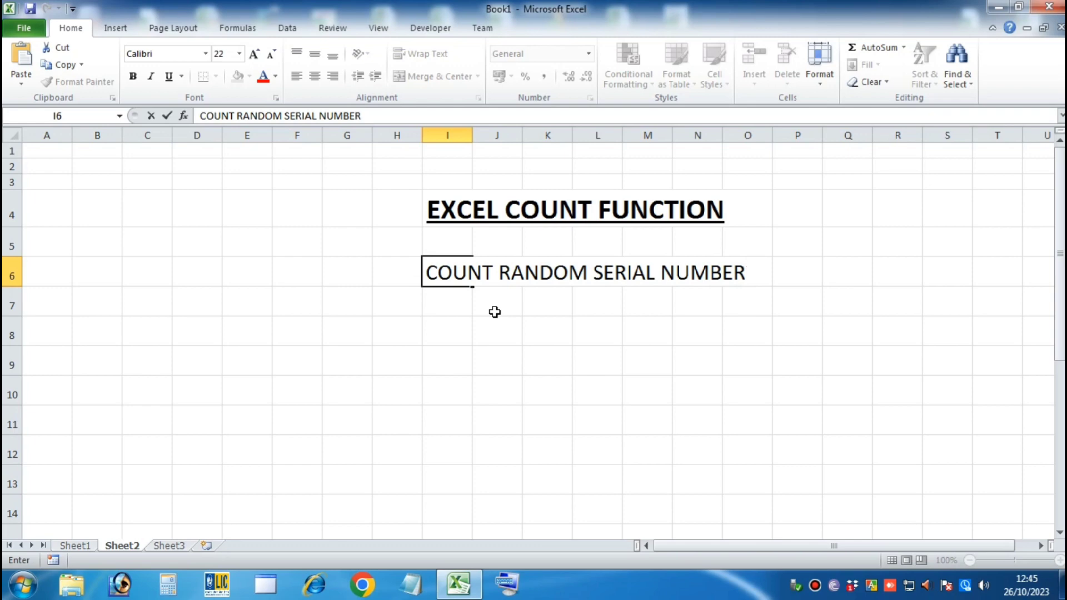
key("Tab")
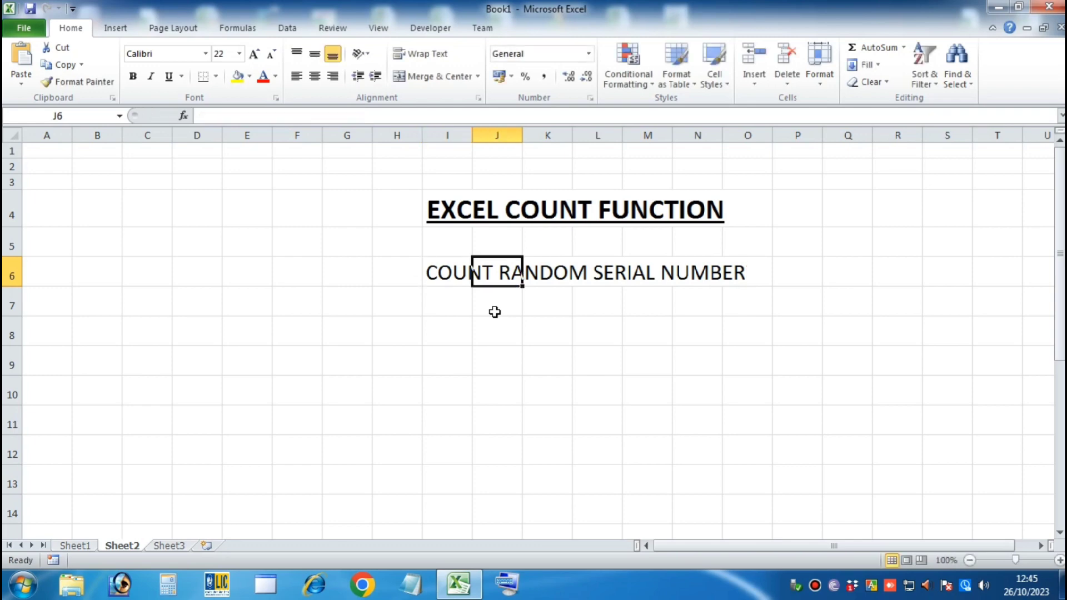
Auto-fit the width of column I to its longest text
left_click(496, 312)
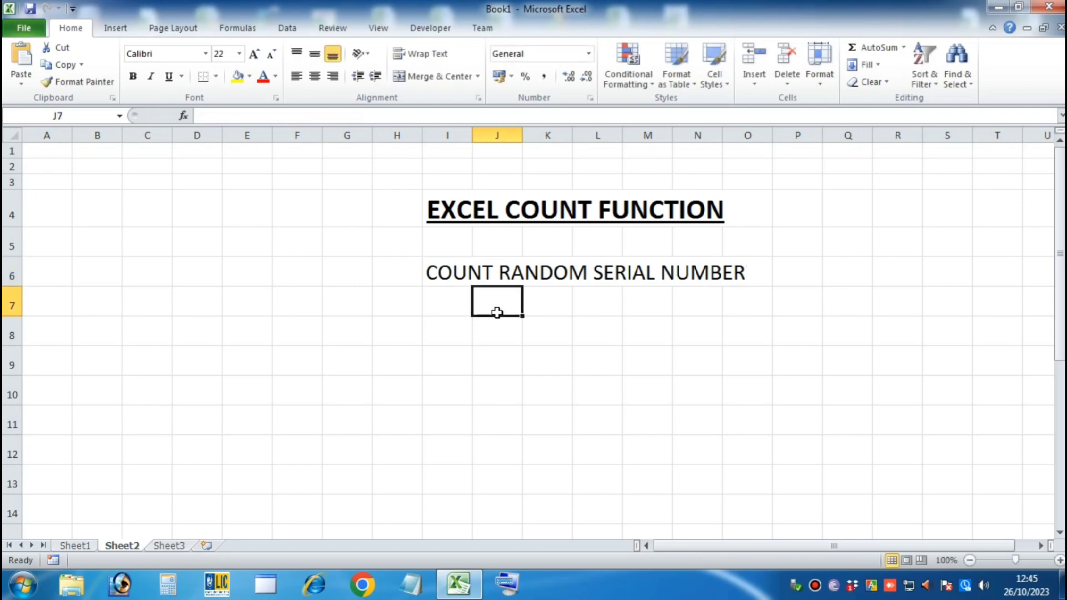
double_click(473, 135)
left_click(831, 384)
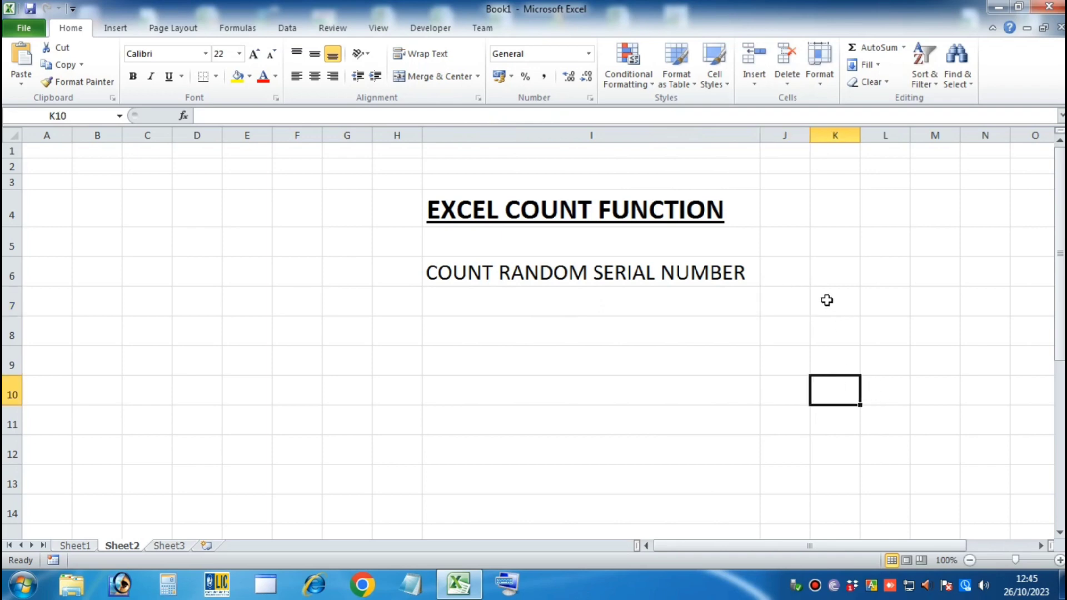
Enter the formula =COUNT(1,2,3,4,5) in cell J6 beside the random serial number label and review it
left_click(788, 272)
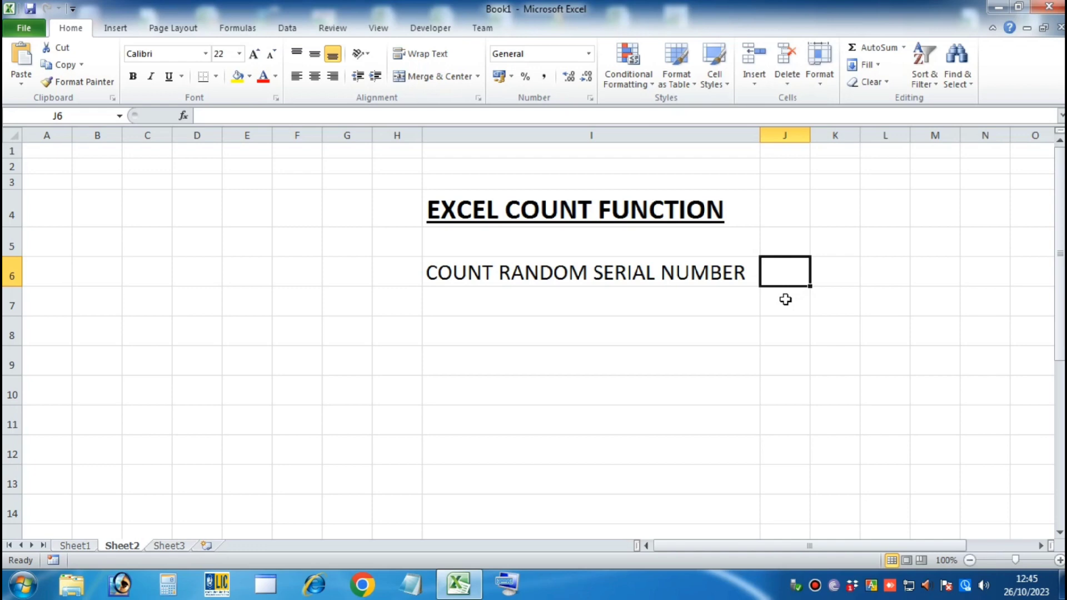
type("=")
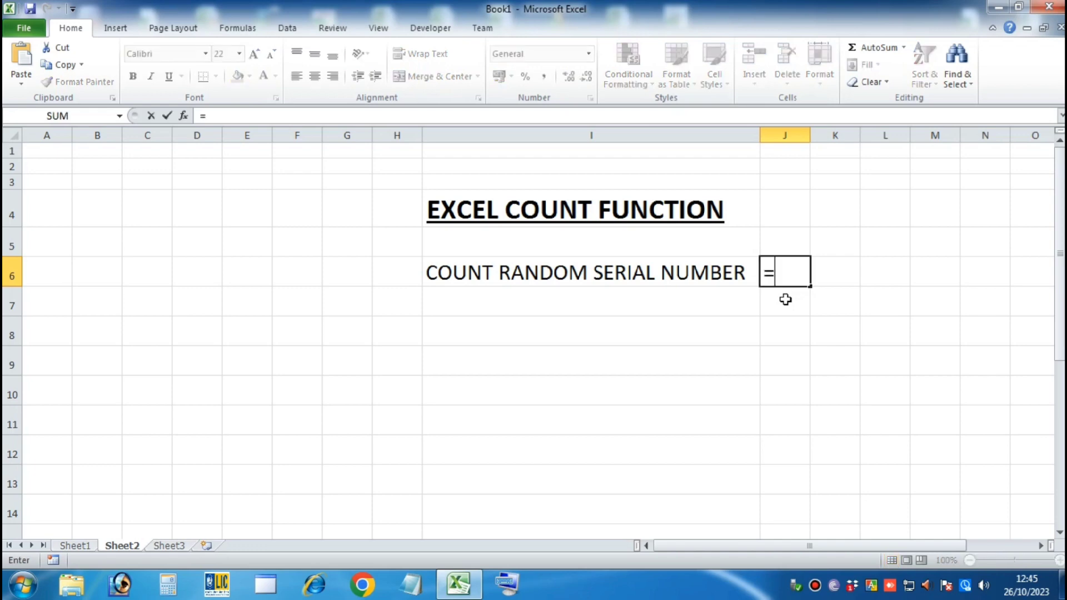
type("COUNT")
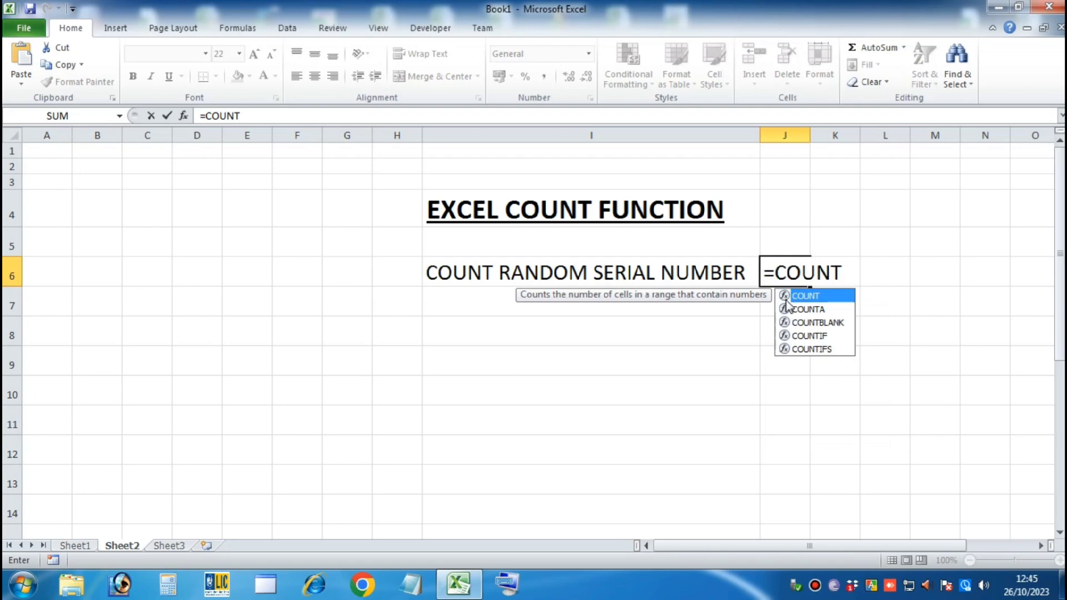
type("(")
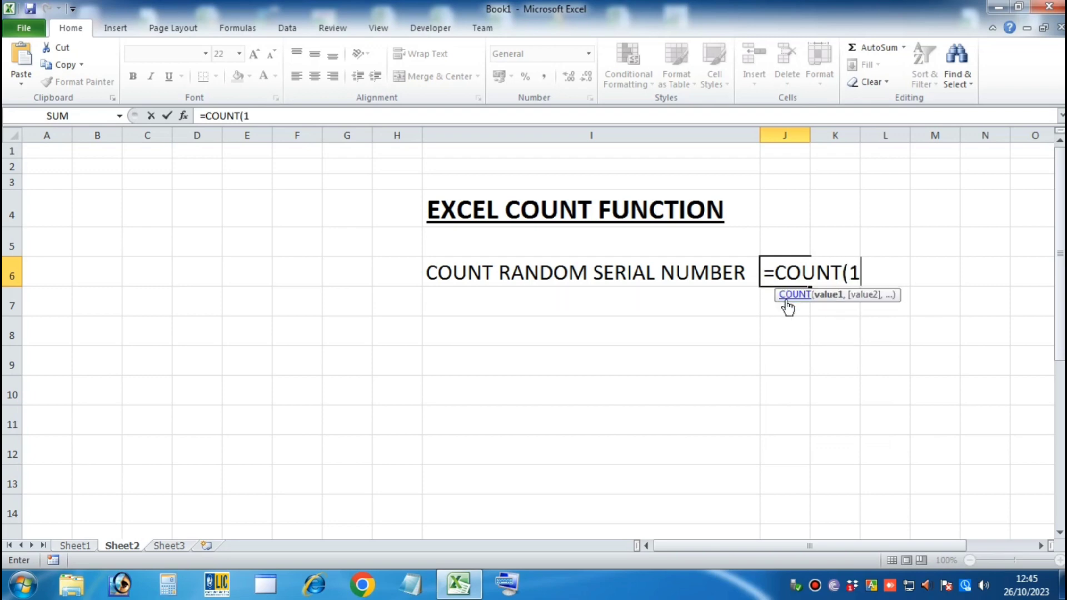
type("1,2,3")
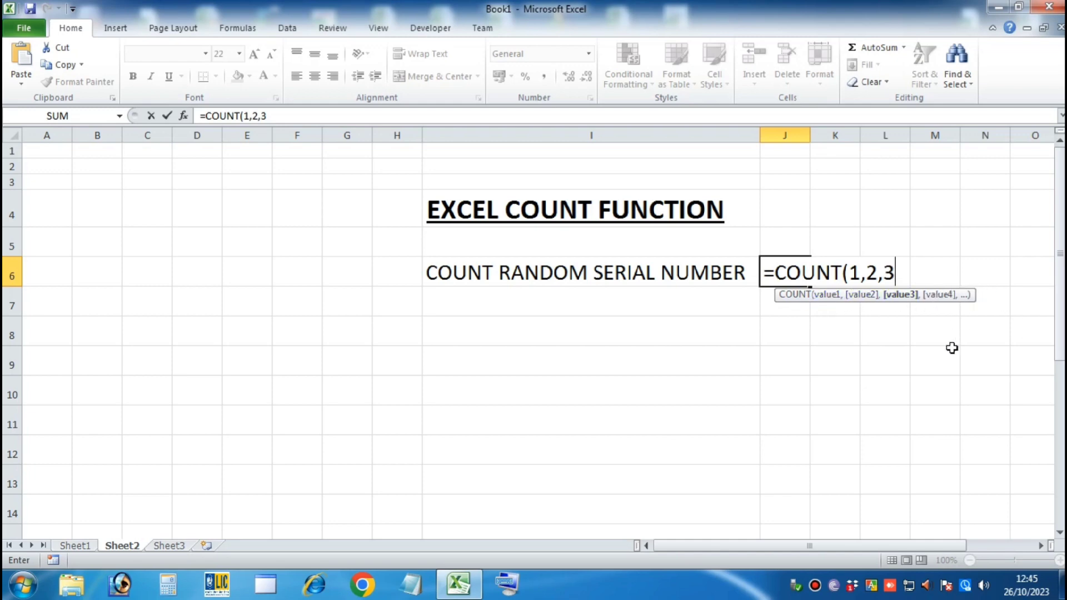
type(",4")
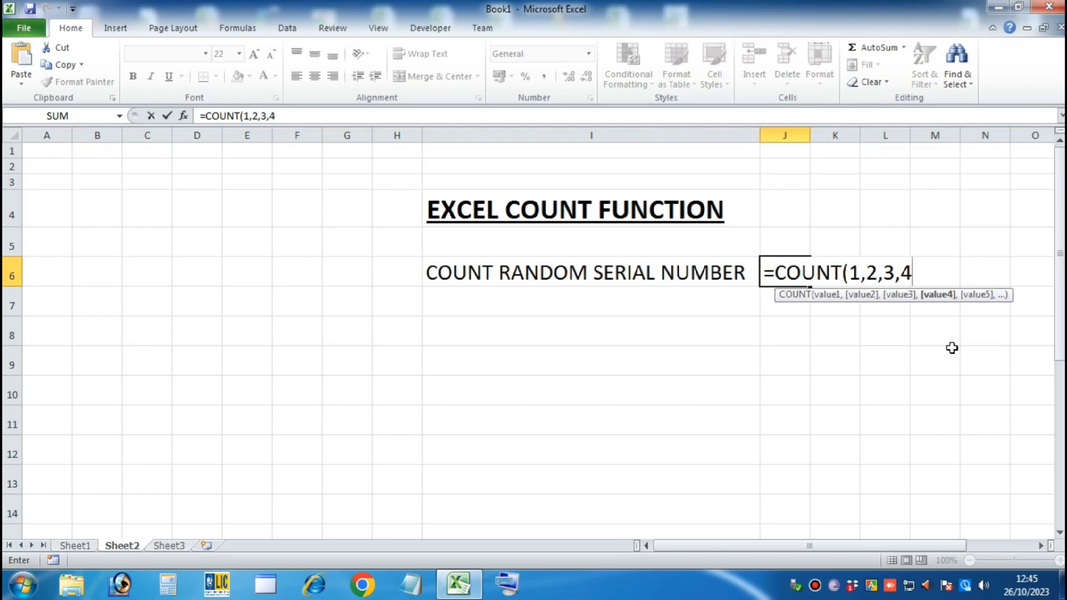
type(",5)")
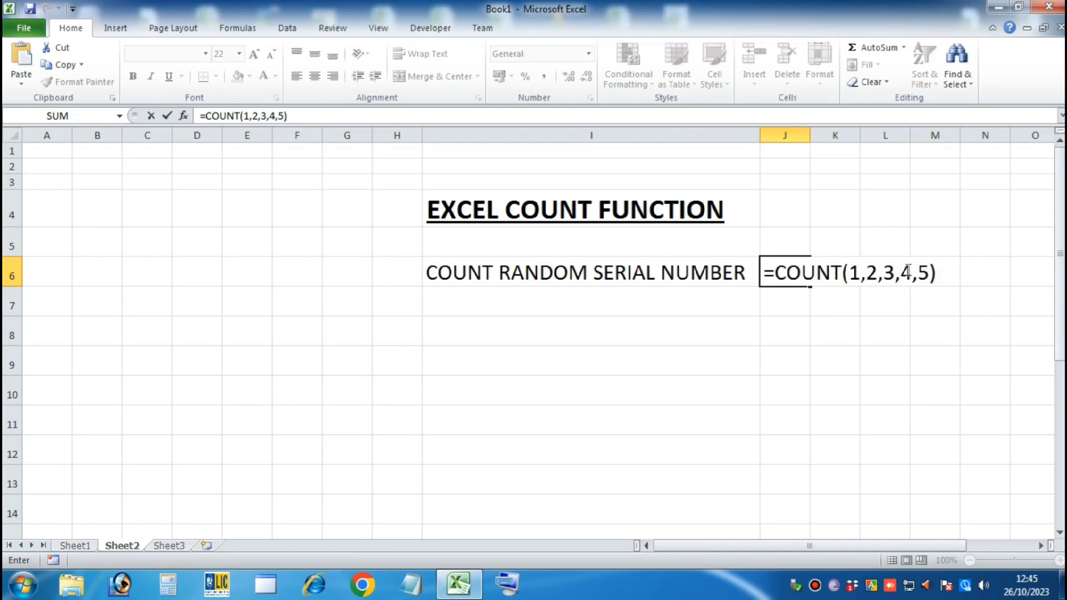
key("Return")
left_click(783, 266)
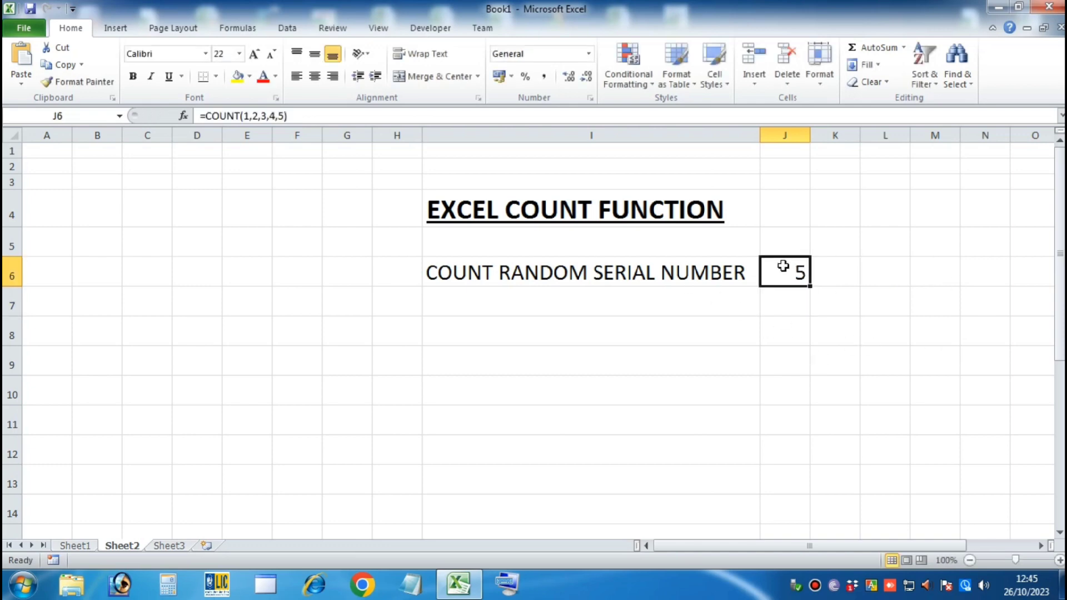
double_click(783, 270)
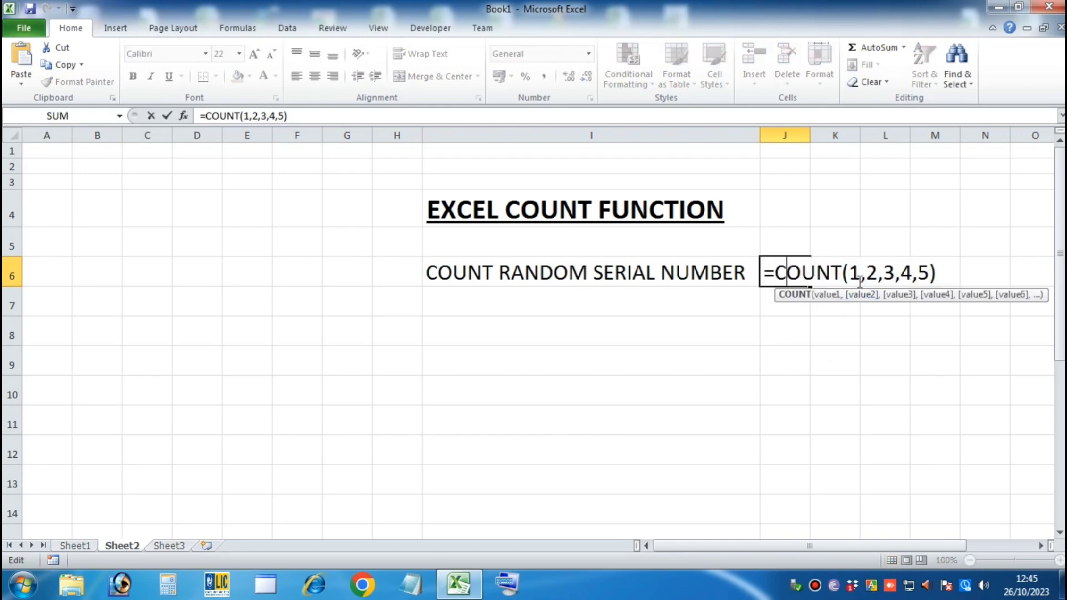
key("Return")
left_click(775, 360)
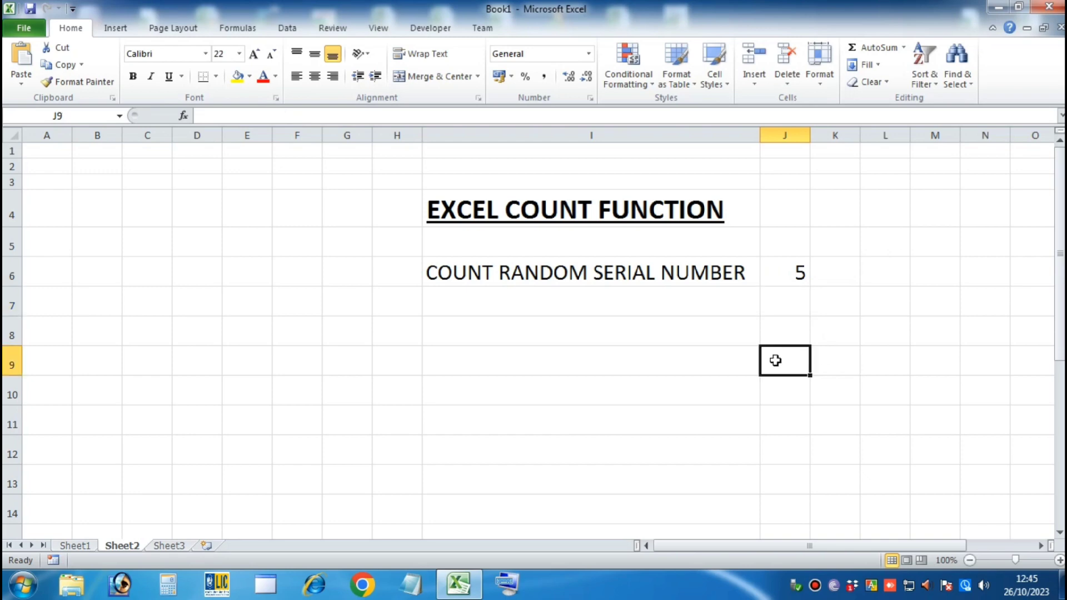
Enter the label "COUNT NUMBERS FROM COLUMN" in cell I7 below the random serial number label
left_click(471, 302)
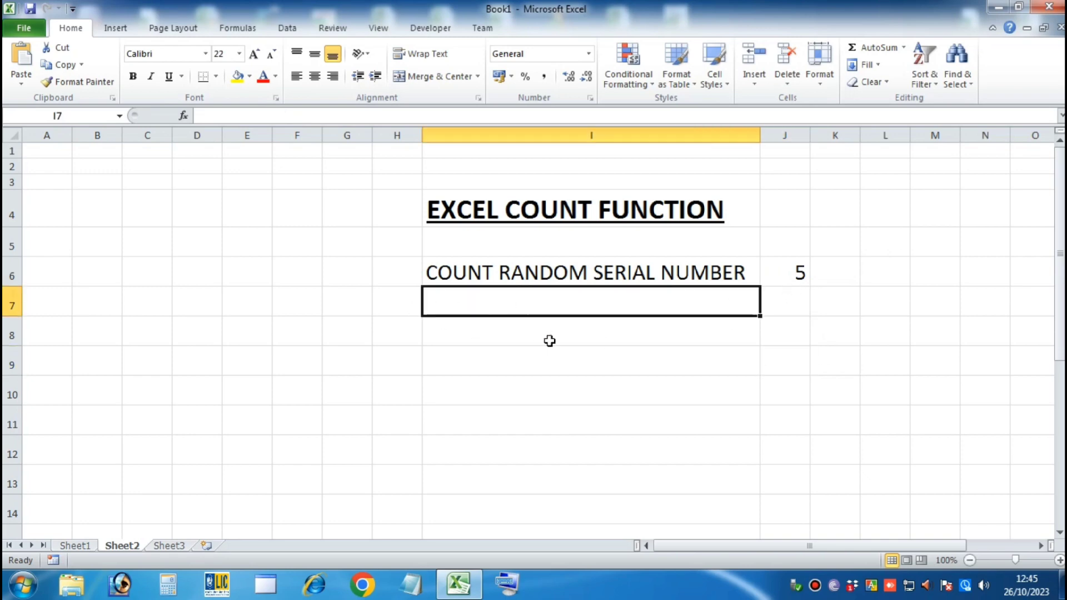
type("COUNT")
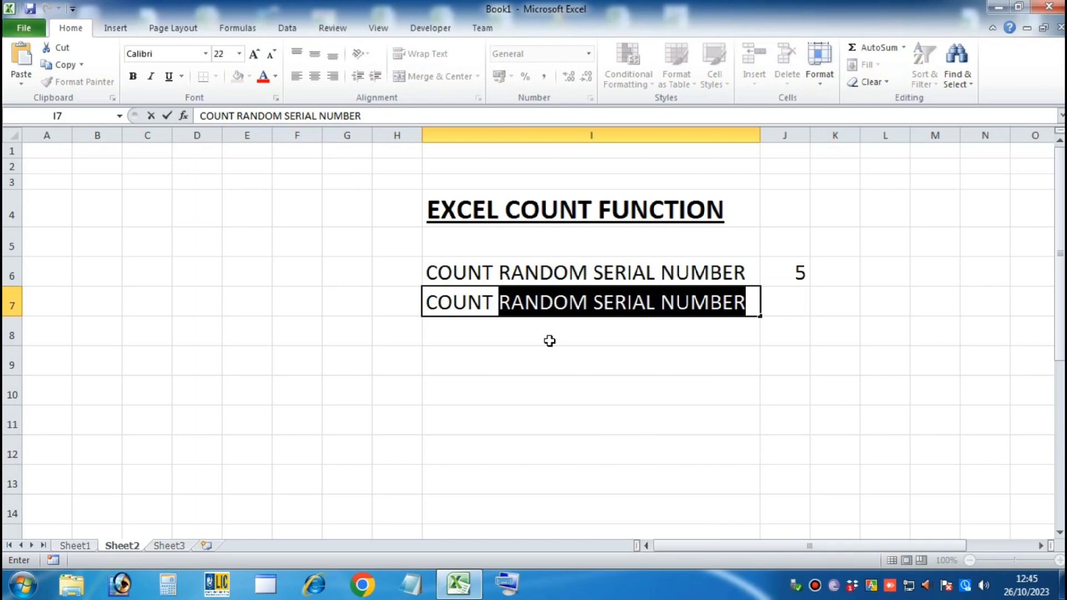
type(" NUMBERS")
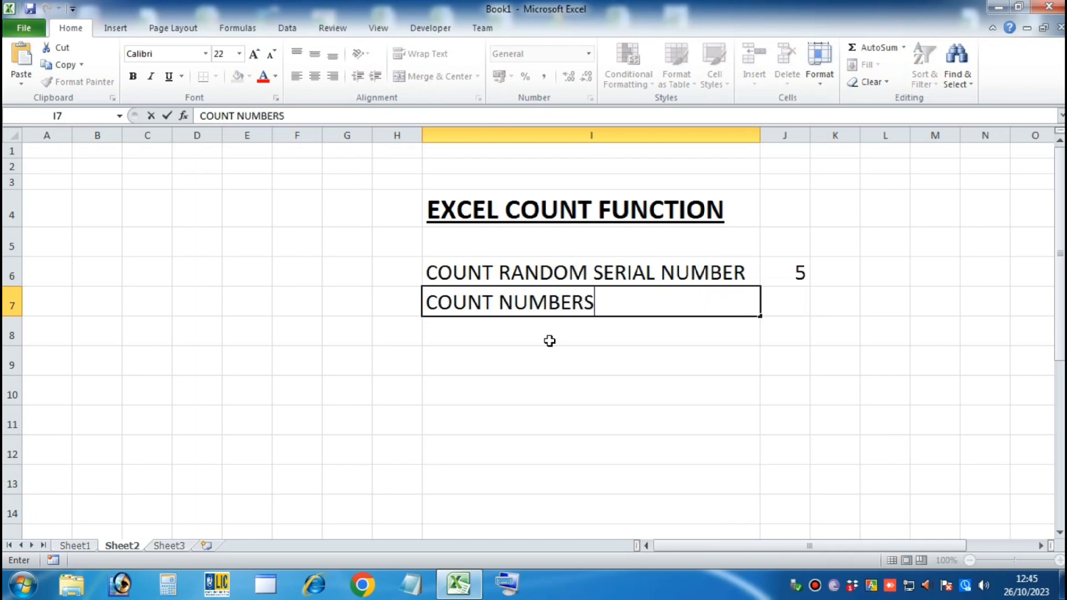
type(" FROM")
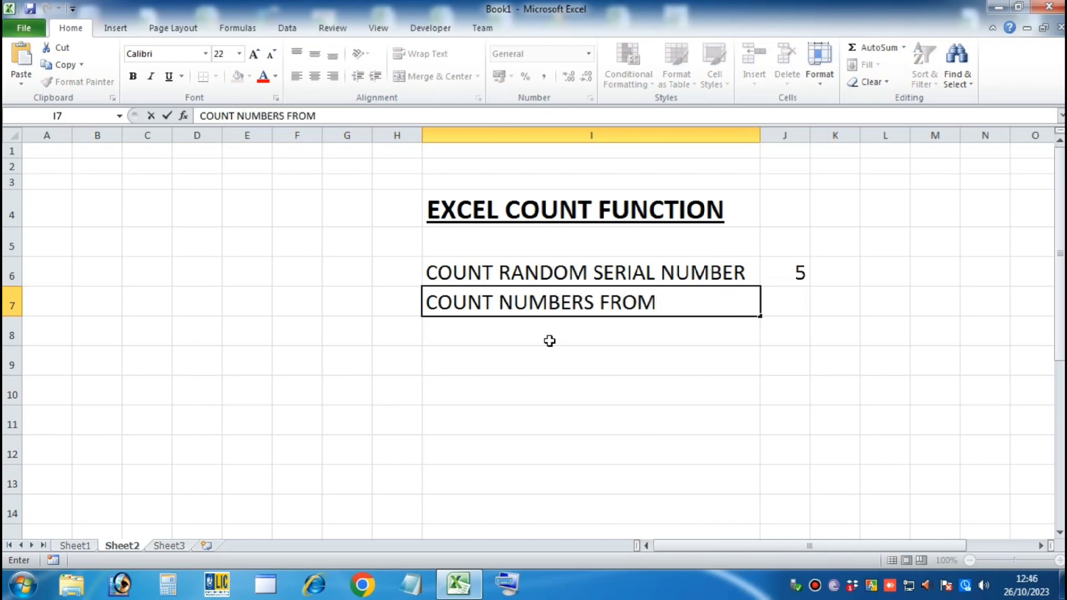
type(" COLUMN")
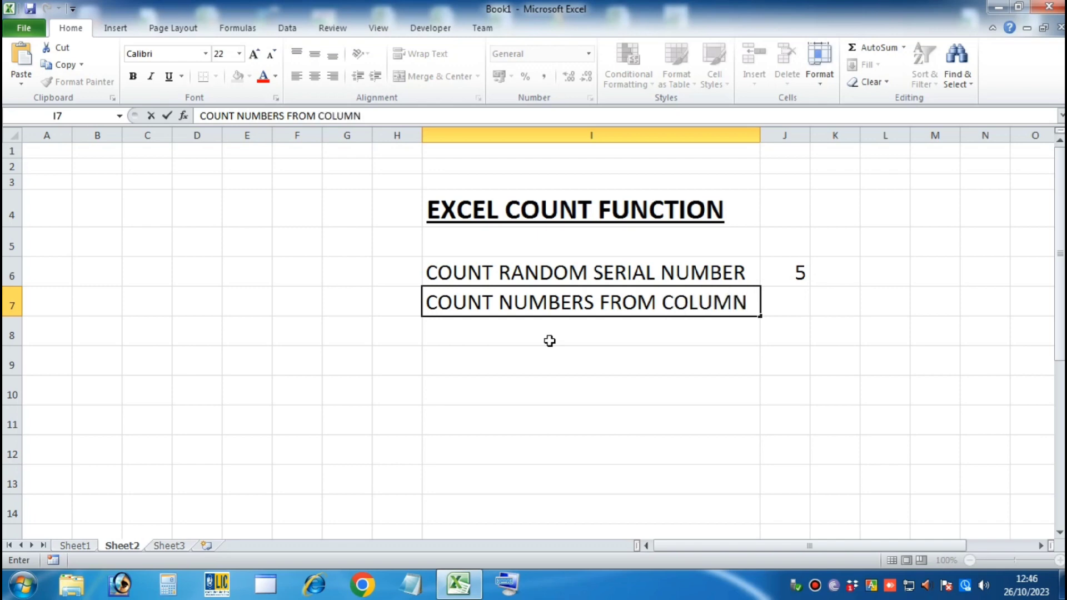
key("Tab")
key("Tab")
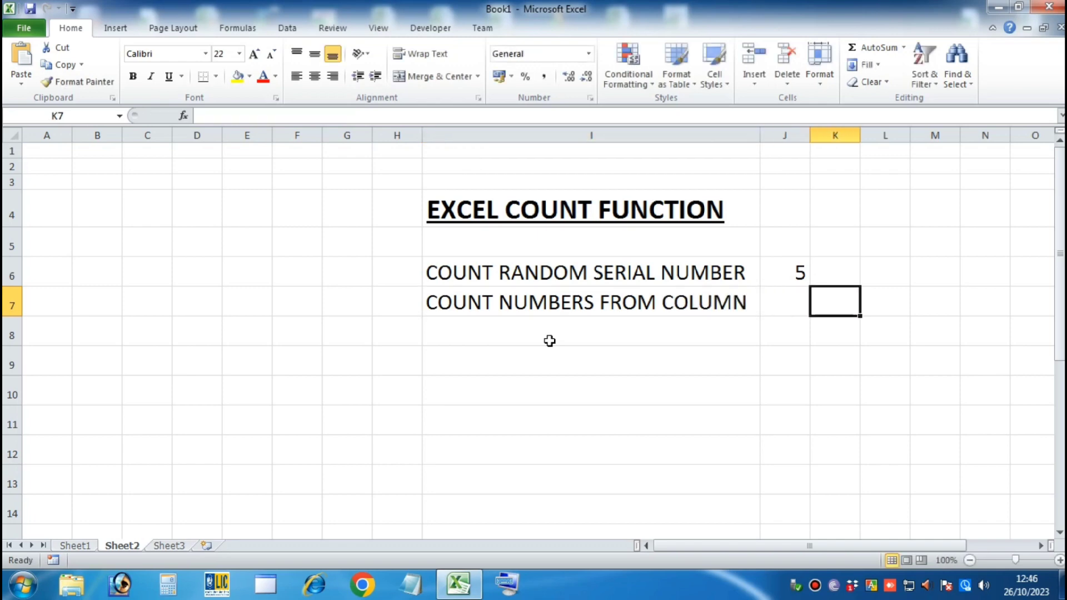
left_click(753, 385)
left_click(522, 302)
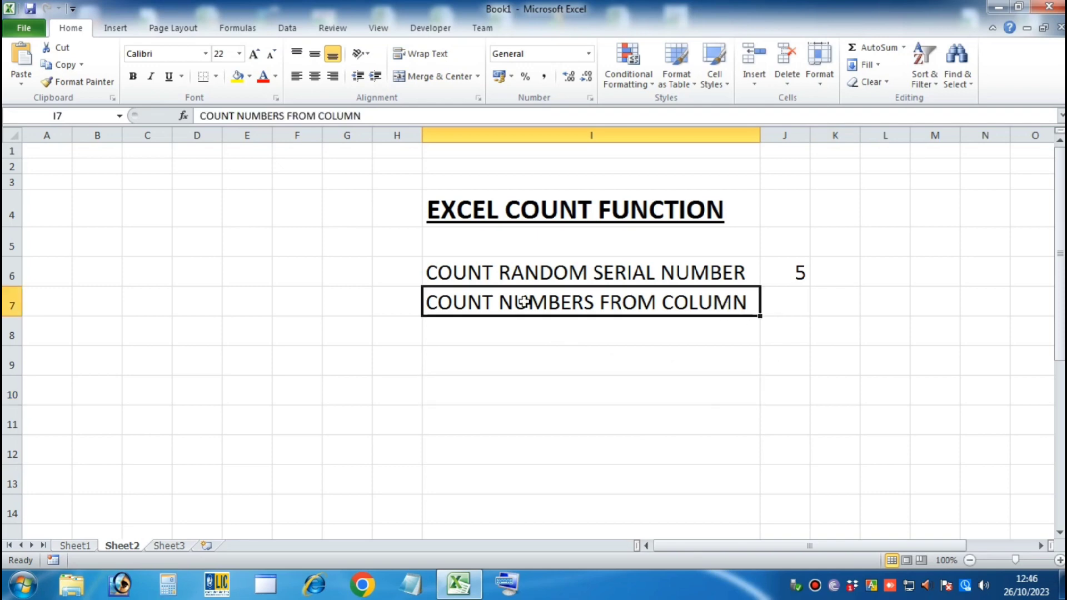
Enter the numbers 1 to 7 down cells L6:L12 and select them to check their count
left_click(816, 356)
left_click(889, 274)
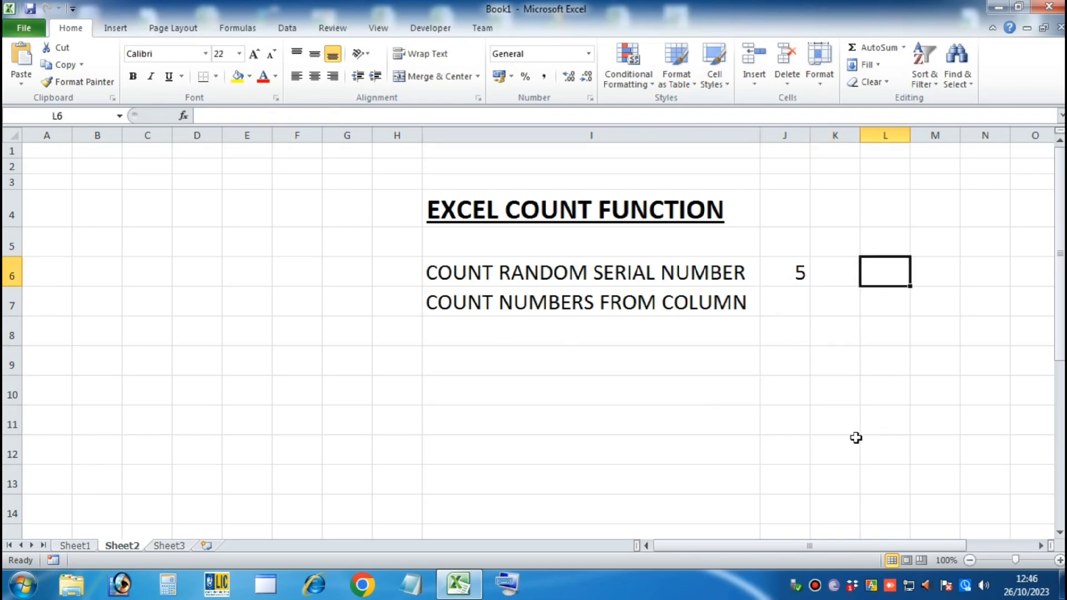
type("1")
key("Return")
type("2")
key("Return")
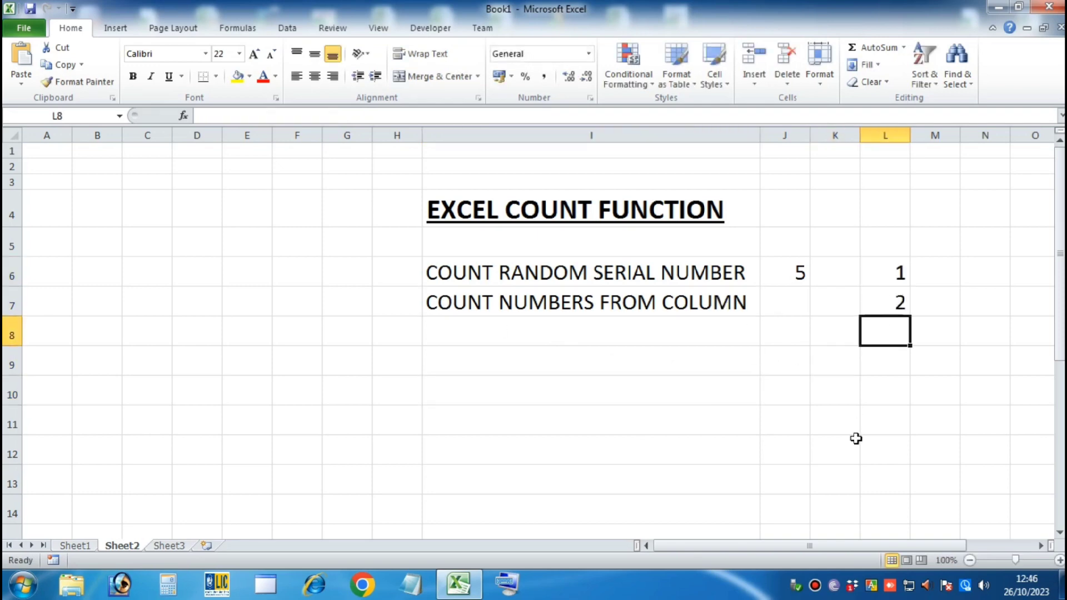
type("3")
key("Return")
type("4")
key("Return")
type("5")
key("Return")
type("6")
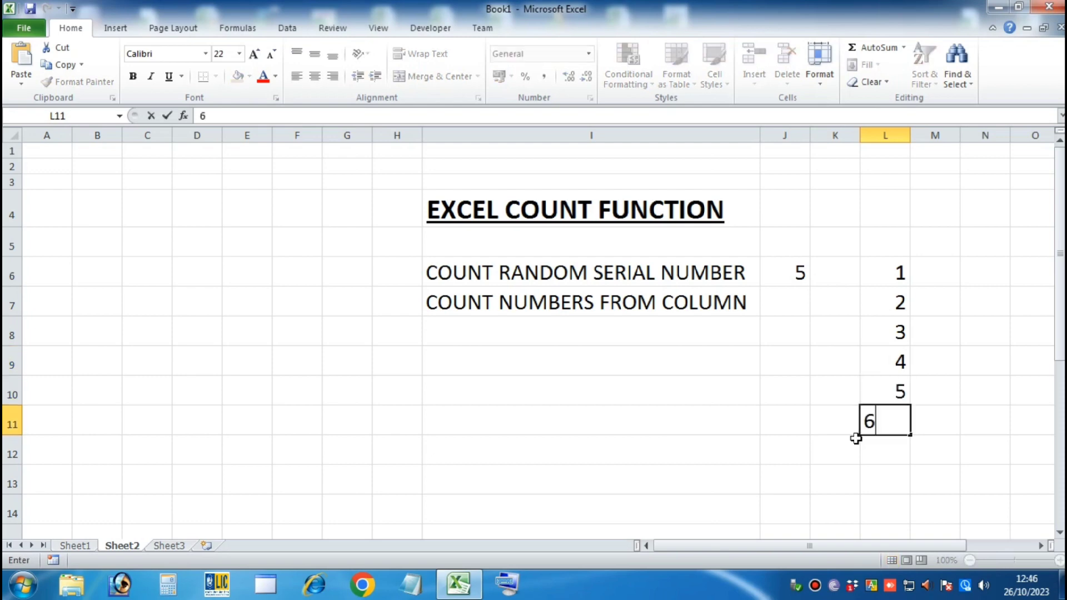
key("Return")
type("7")
key("Return")
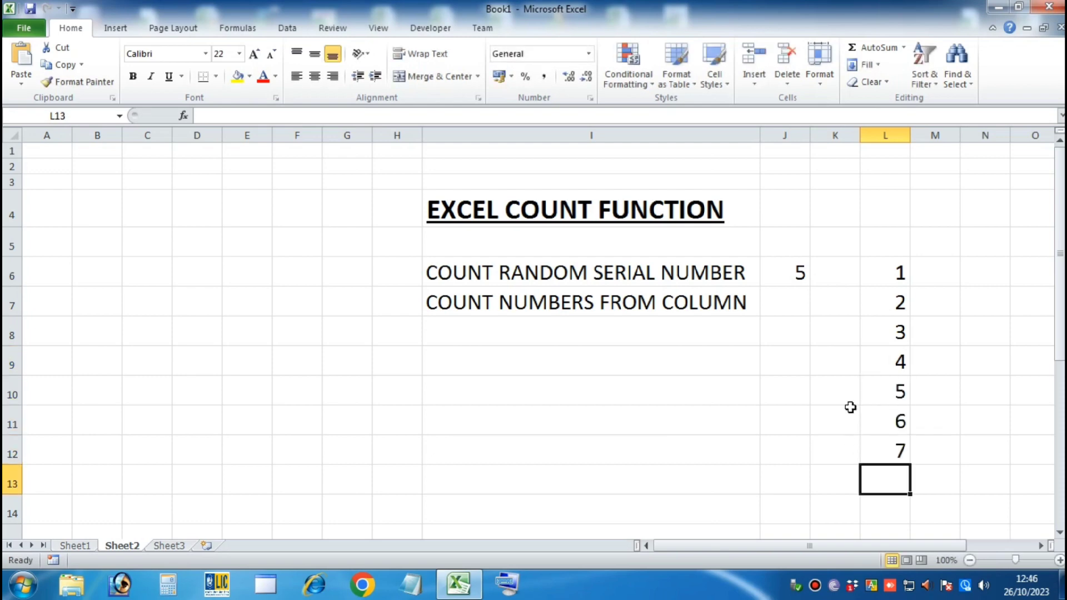
left_click_drag(885, 272, 884, 462)
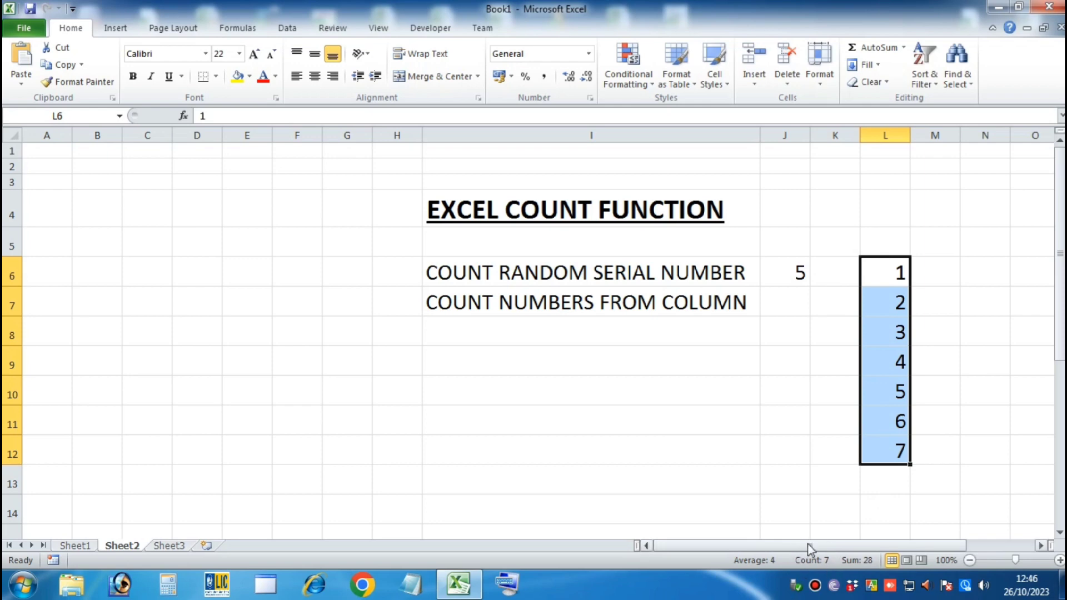
left_click(885, 476)
left_click_drag(639, 383, 670, 364)
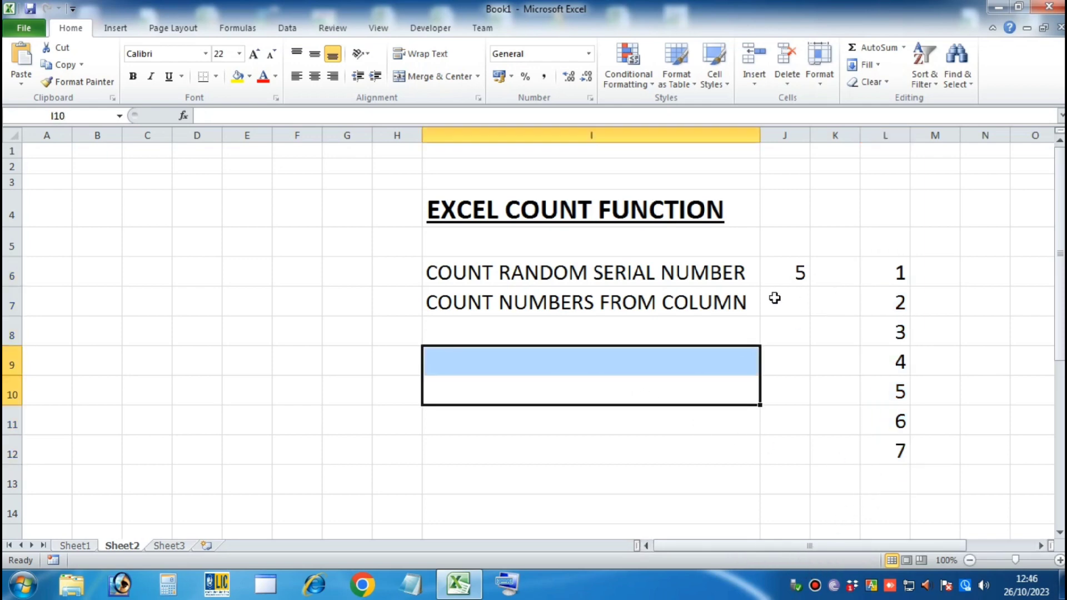
Enter the formula =COUNT(L6:L12) in cell J7 and review the counted cells in column L
left_click(781, 299)
type("=COUNT(")
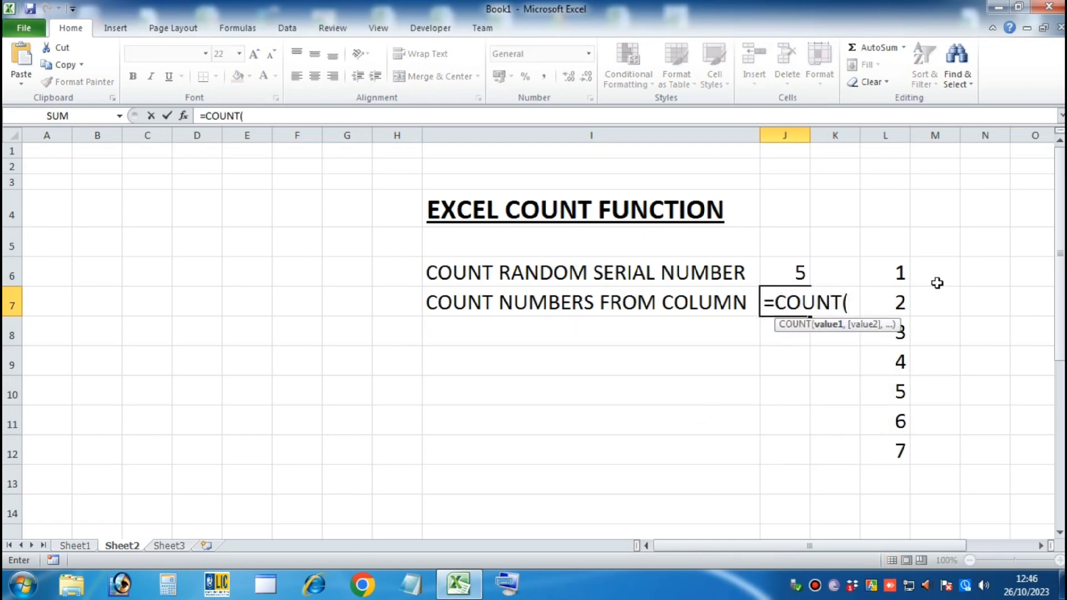
left_click_drag(884, 272, 891, 448)
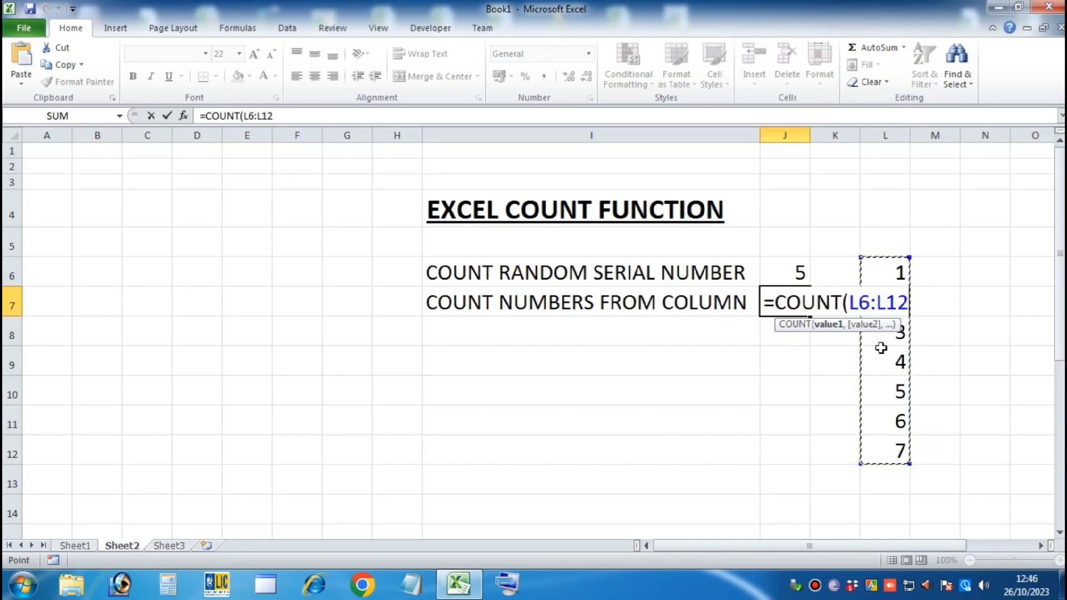
type(")")
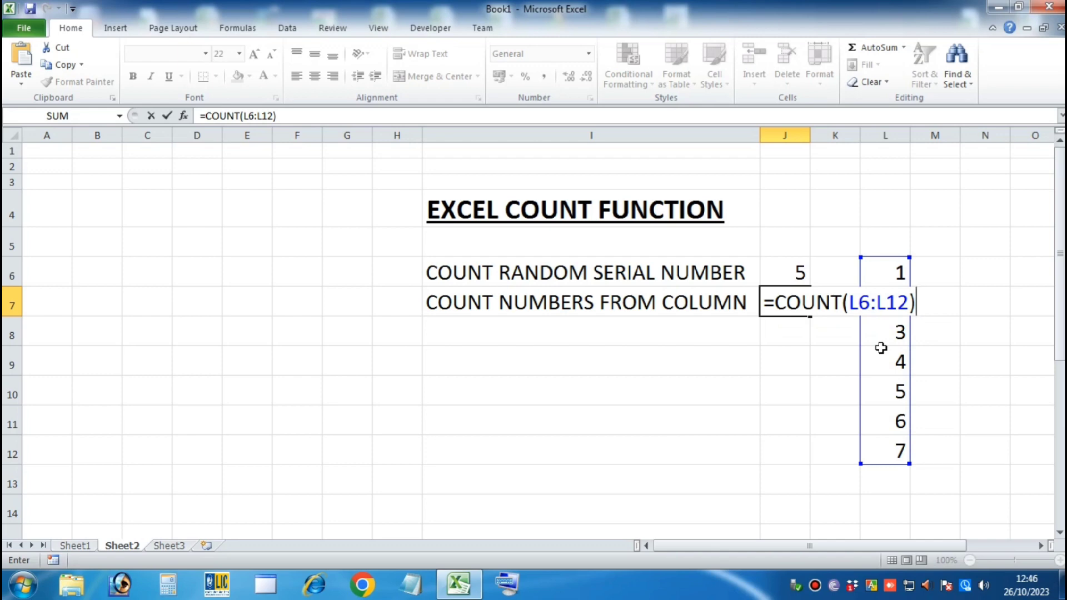
key("Return")
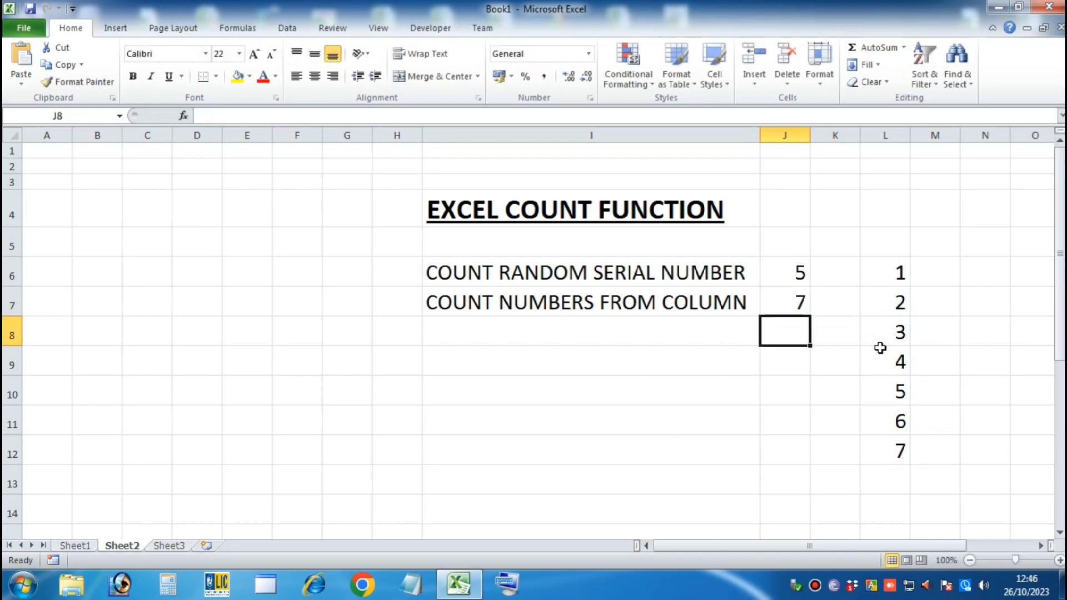
left_click_drag(884, 271, 884, 458)
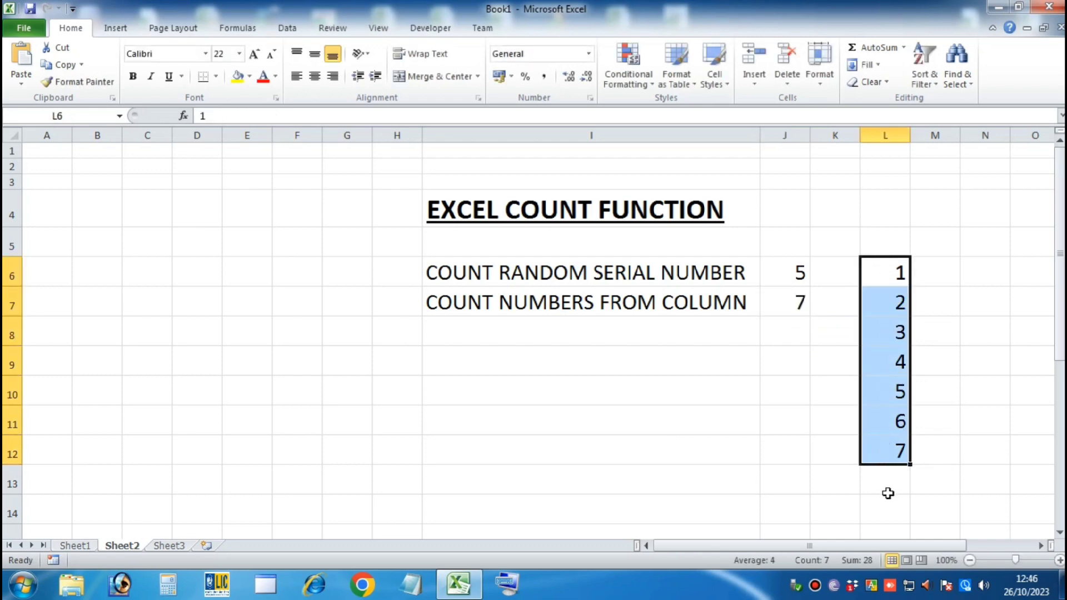
Extend the counted range of the formula in J7 to L6:L15
double_click(795, 301)
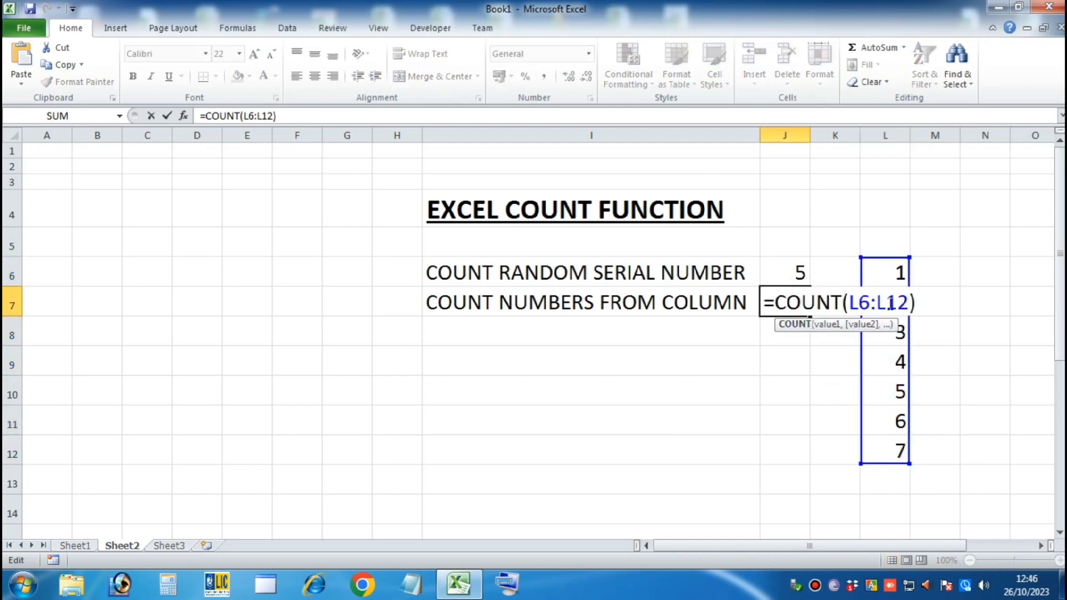
left_click(907, 302)
key("BackSpace")
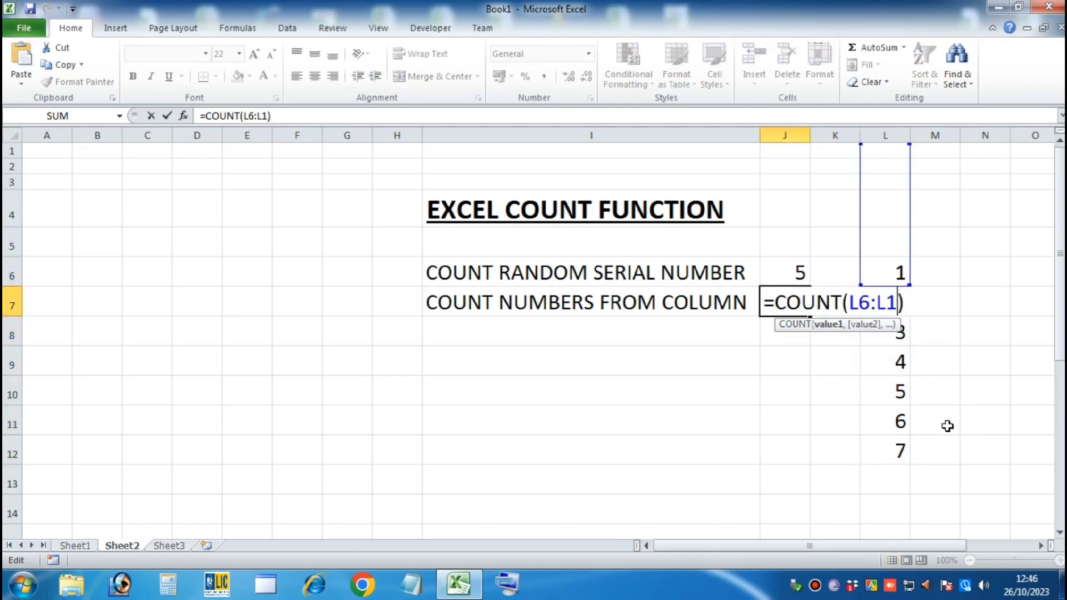
type("5")
key("Return")
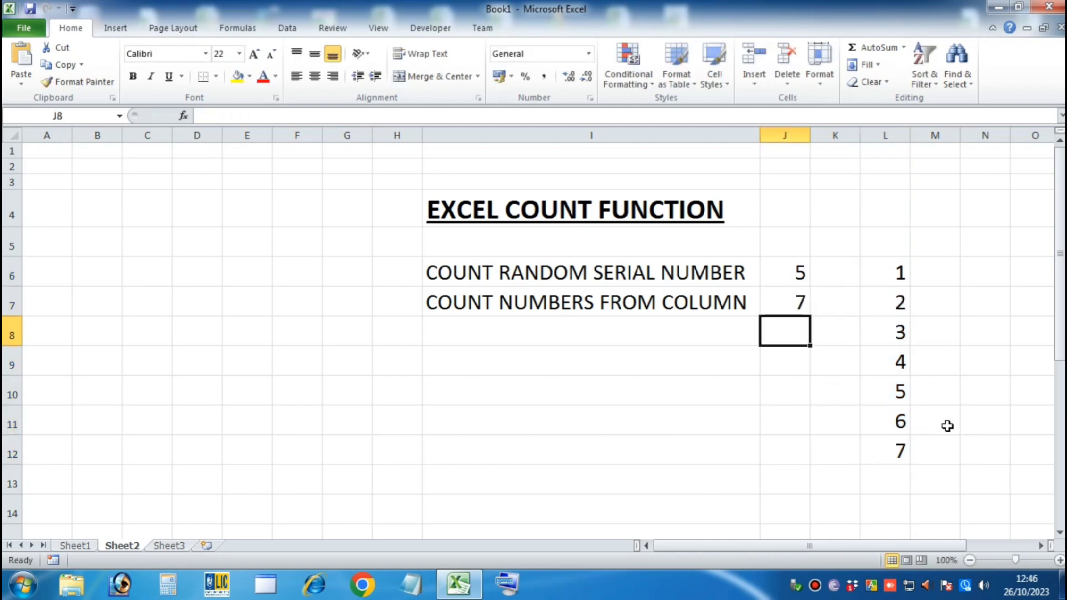
Add the numbers 8 and 9 in cells L13 and L14, and check the count in J7
left_click(883, 509)
left_click(884, 482)
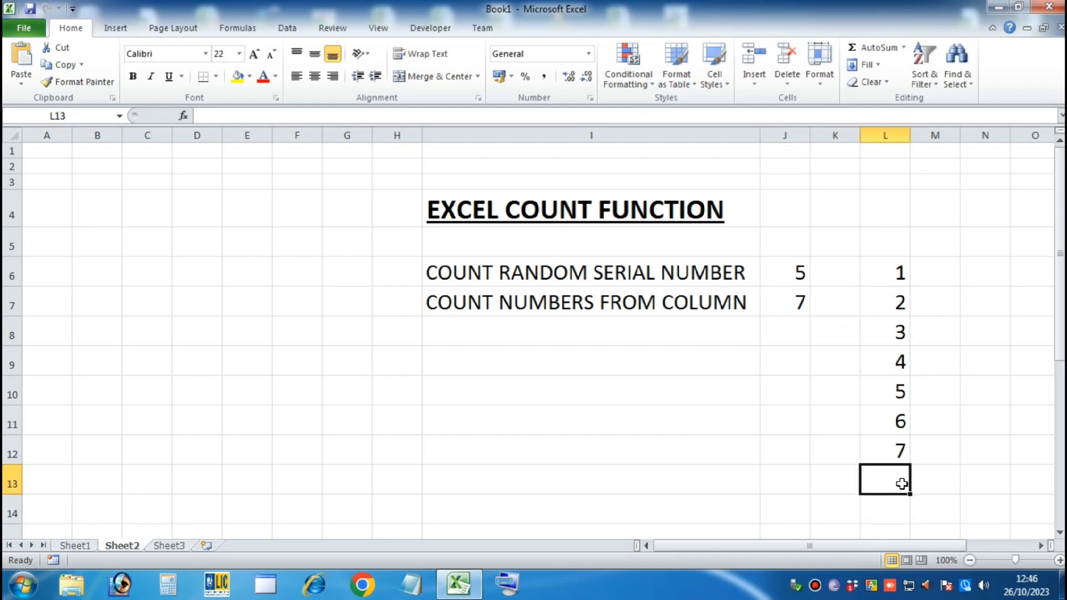
type("8")
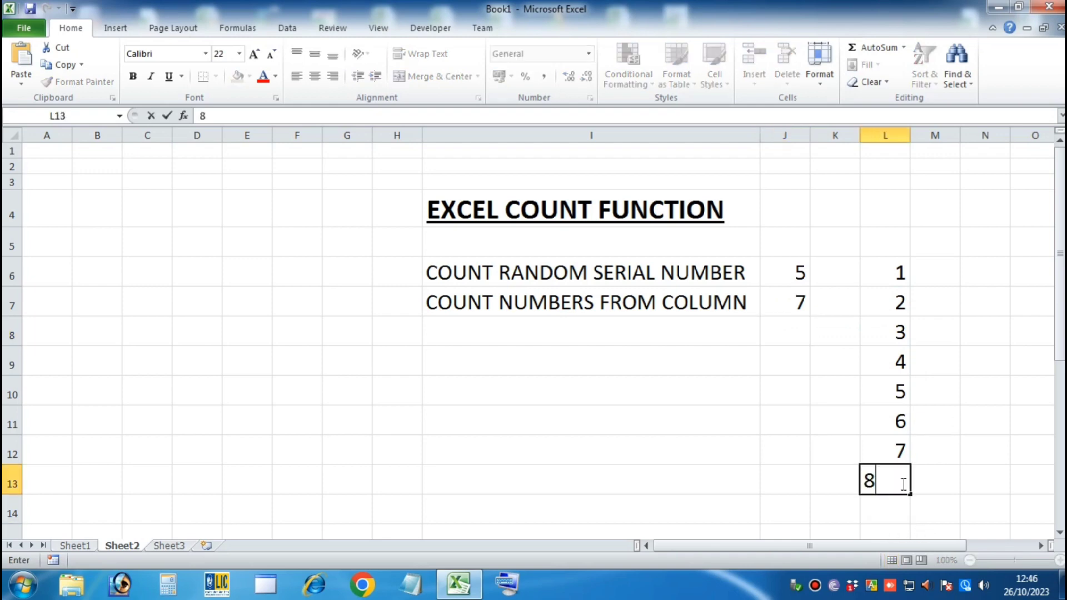
left_click(890, 512)
type("9")
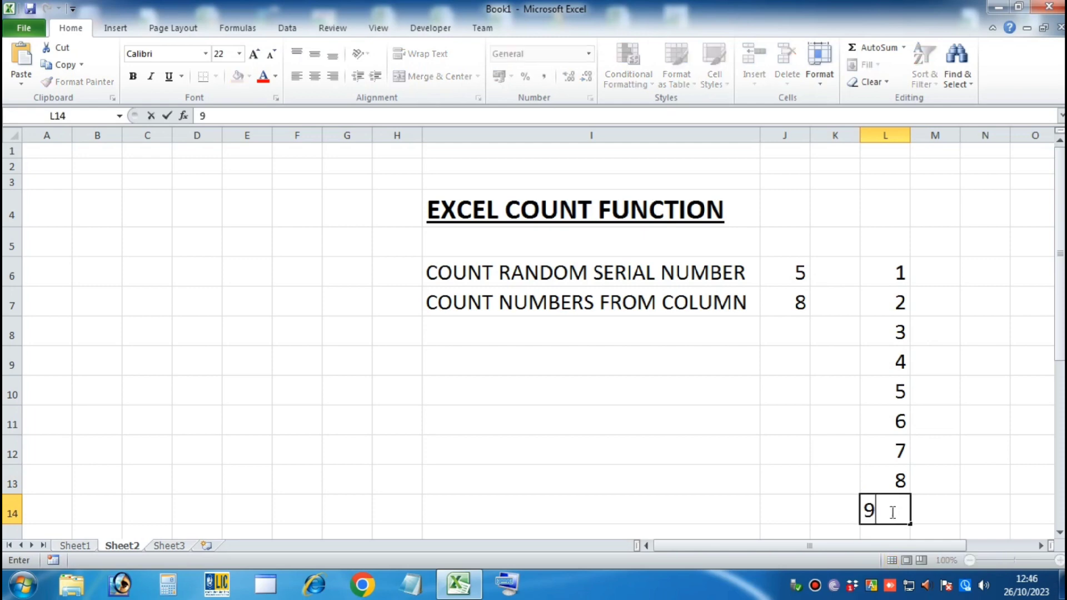
left_click(889, 479)
left_click(787, 300)
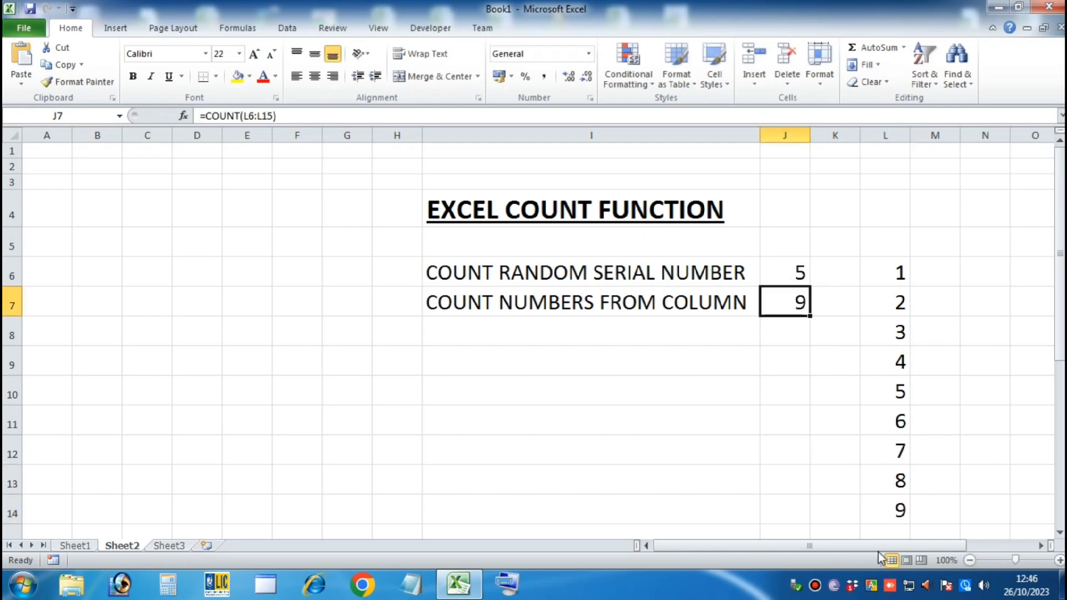
left_click(885, 507)
left_click_drag(889, 260, 889, 510)
left_click(773, 420)
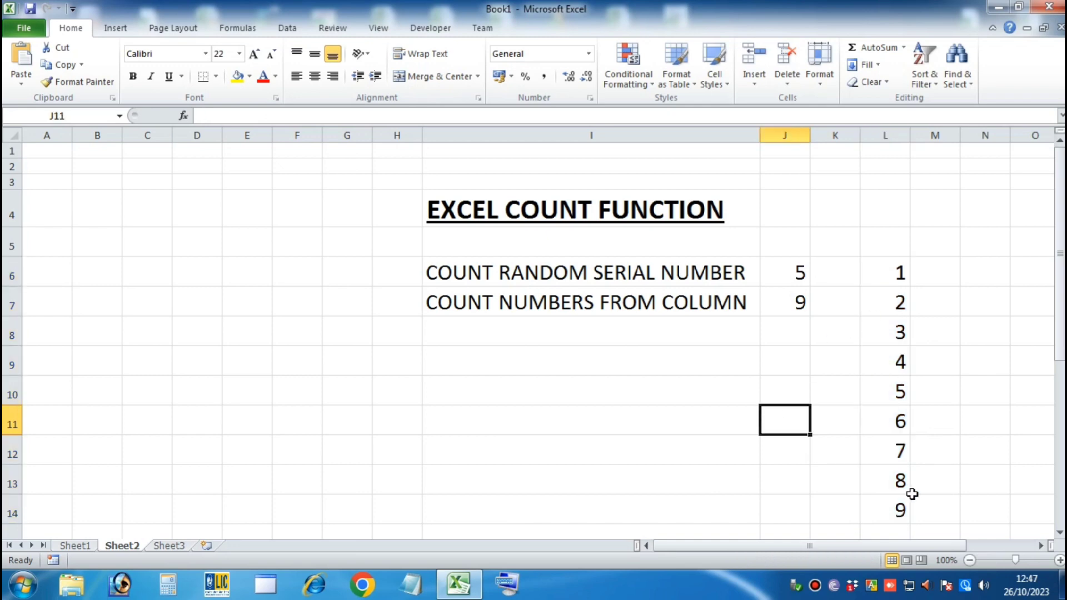
Replace the number in cell L14 with 1 and check the count in J7
left_click(887, 507)
type("1")
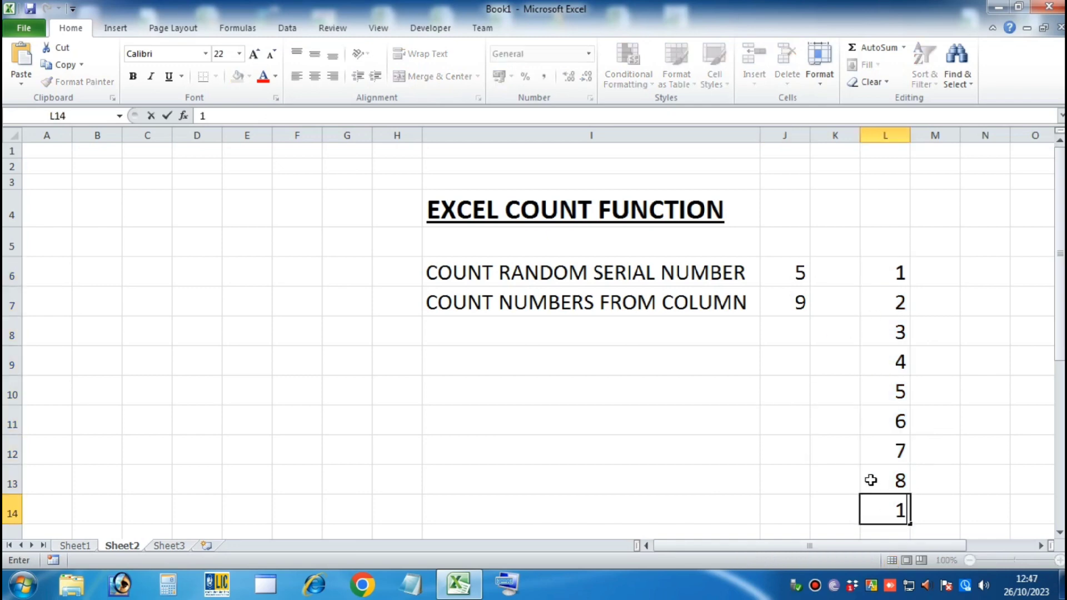
left_click(872, 477)
left_click(784, 303)
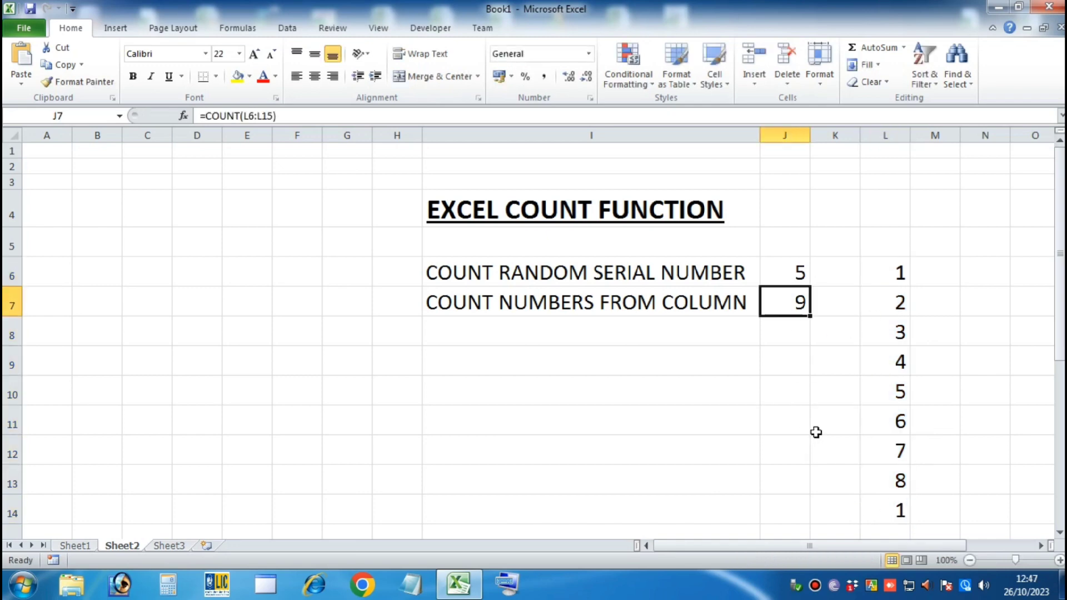
Enter the label "COUNT TEXT FROM COLUMN" in cell I8
left_click(558, 396)
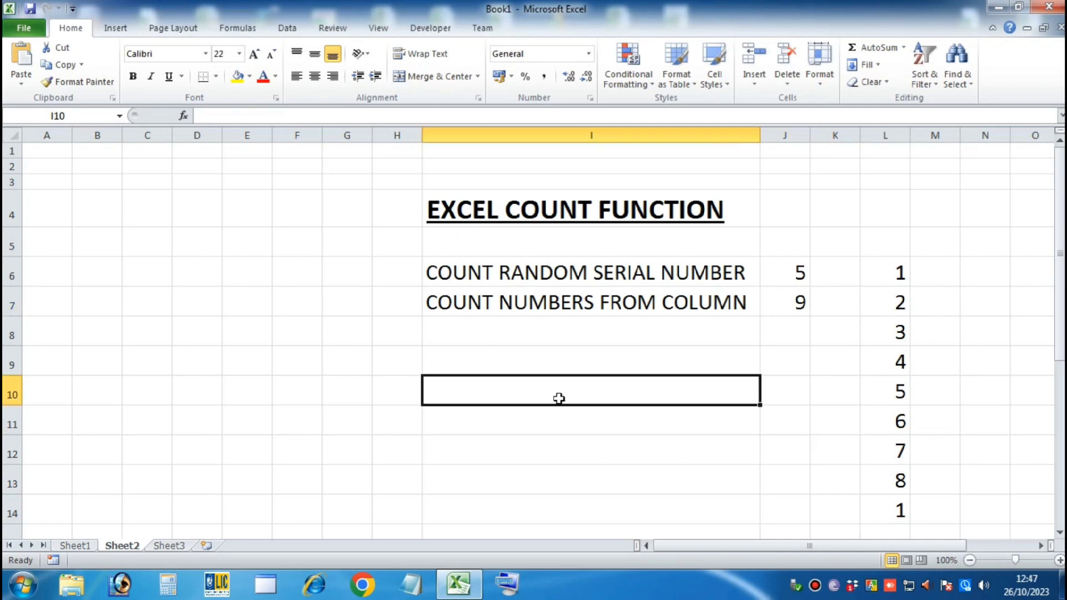
left_click(540, 333)
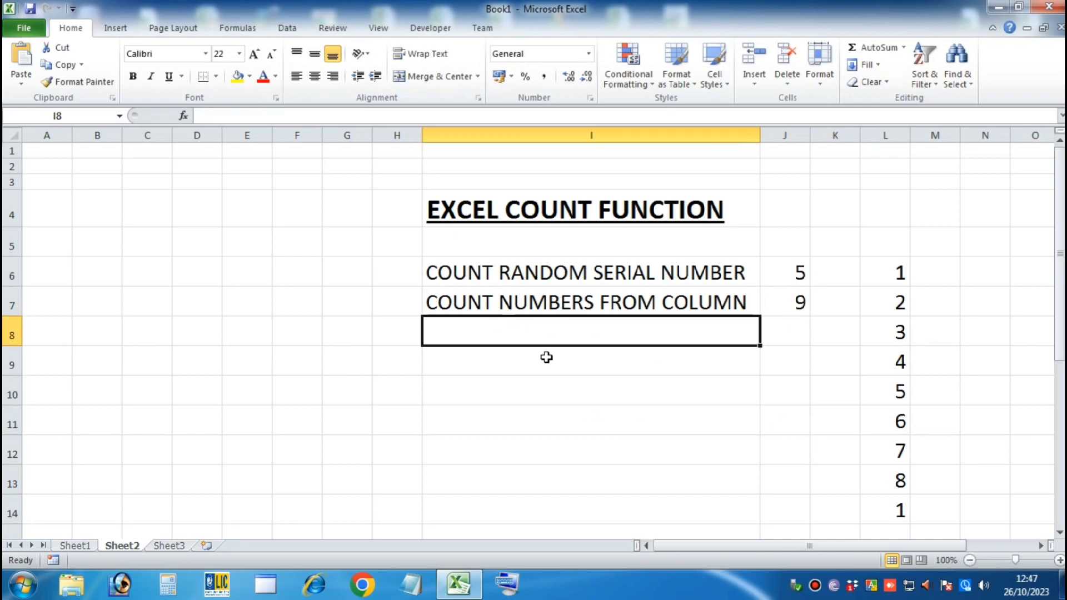
type("COUNT")
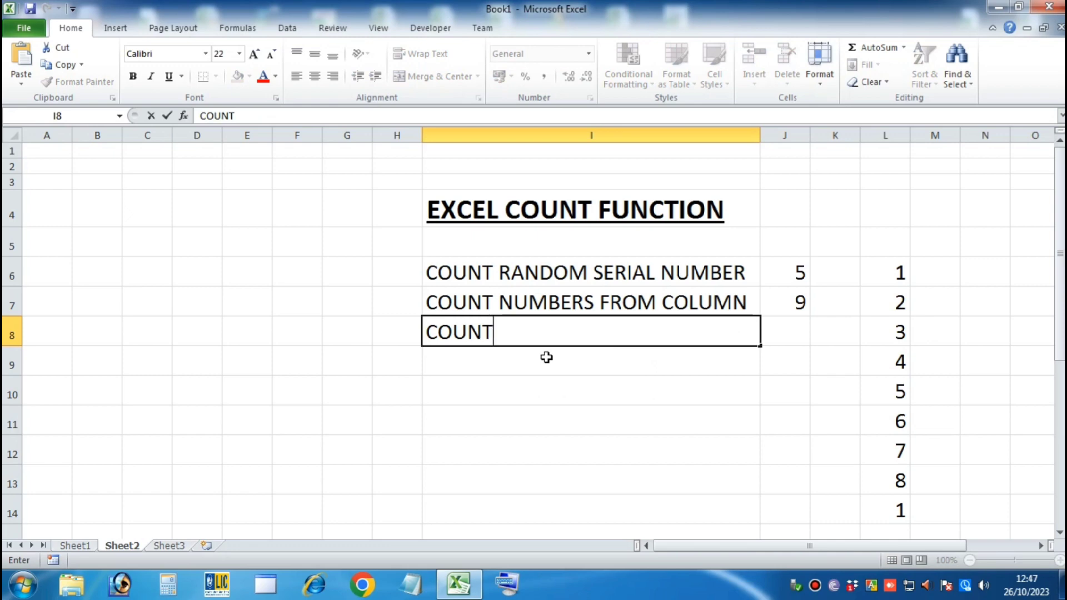
type(" TEXT FRM")
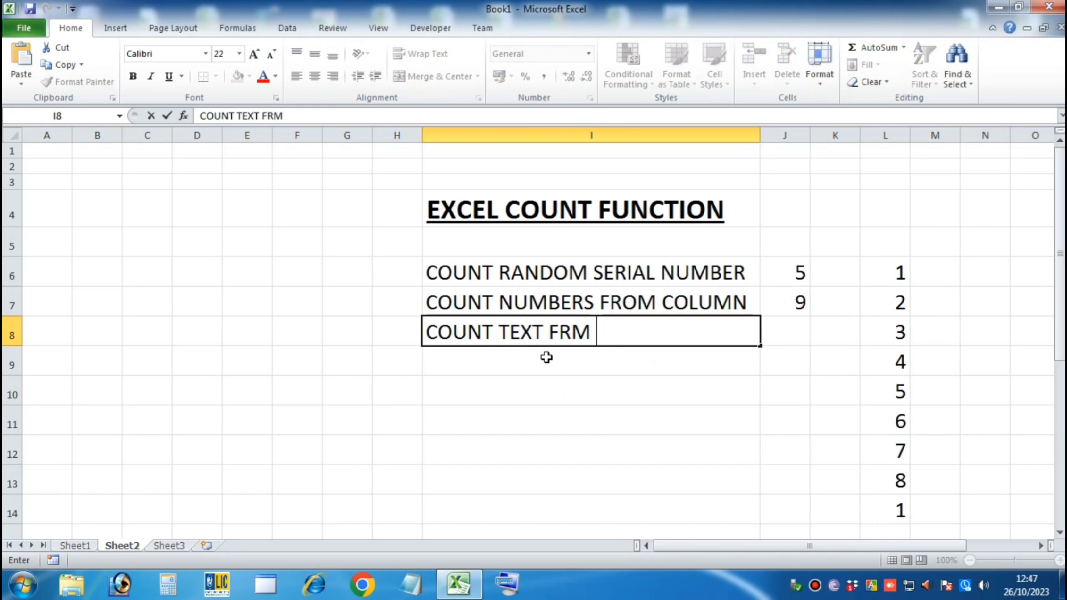
key("BackSpace")
type("OM ")
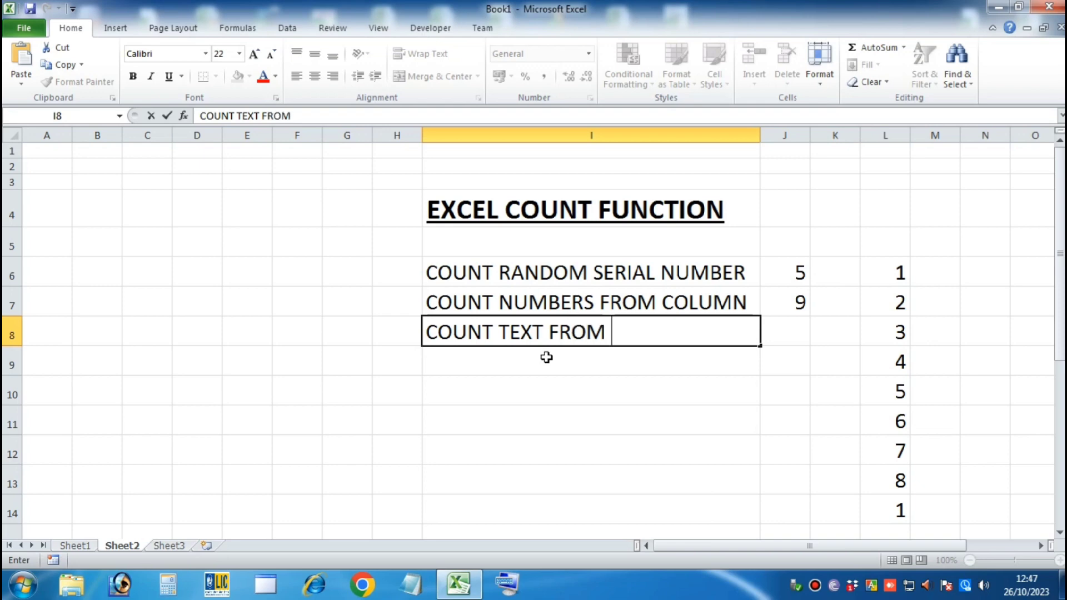
type("COLUMN")
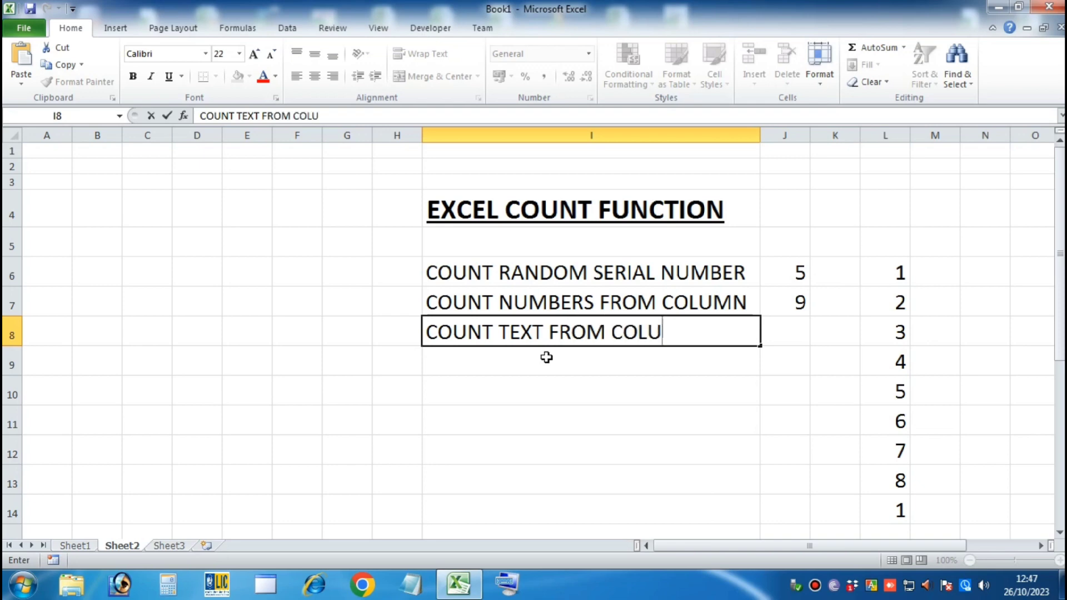
key("Right")
key("Right")
key("Right")
key("Right")
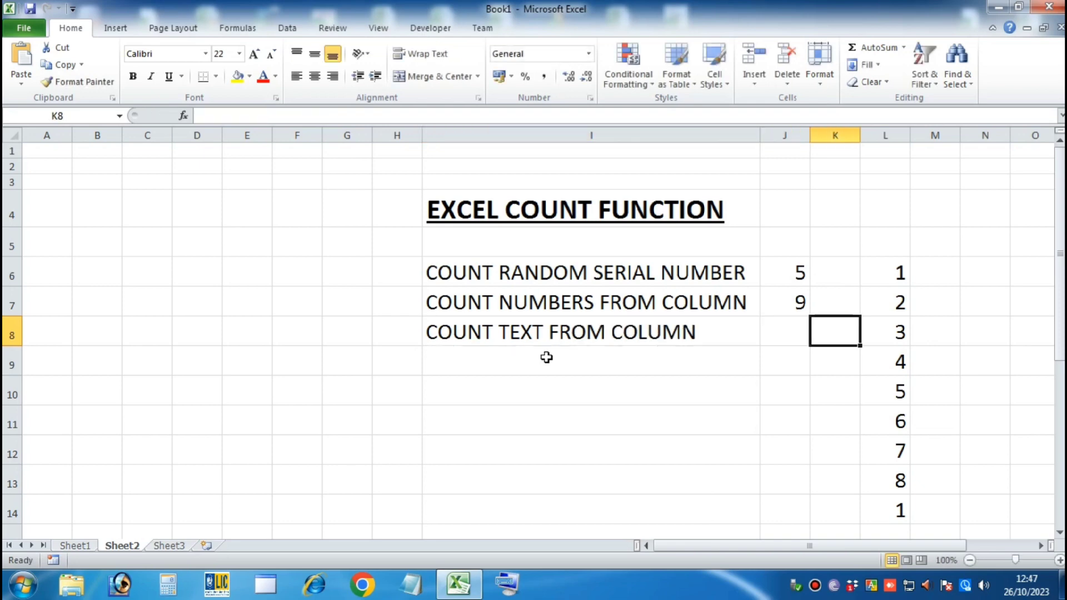
Enter the letters A, B and C in cells M6, M7 and M8
key("Up")
key("Up")
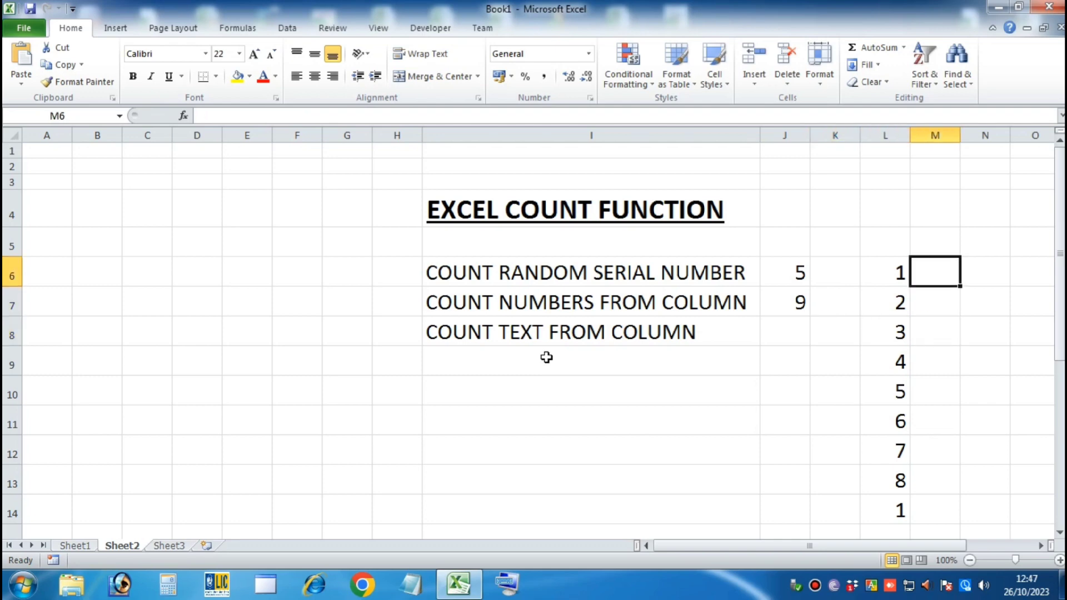
type("A")
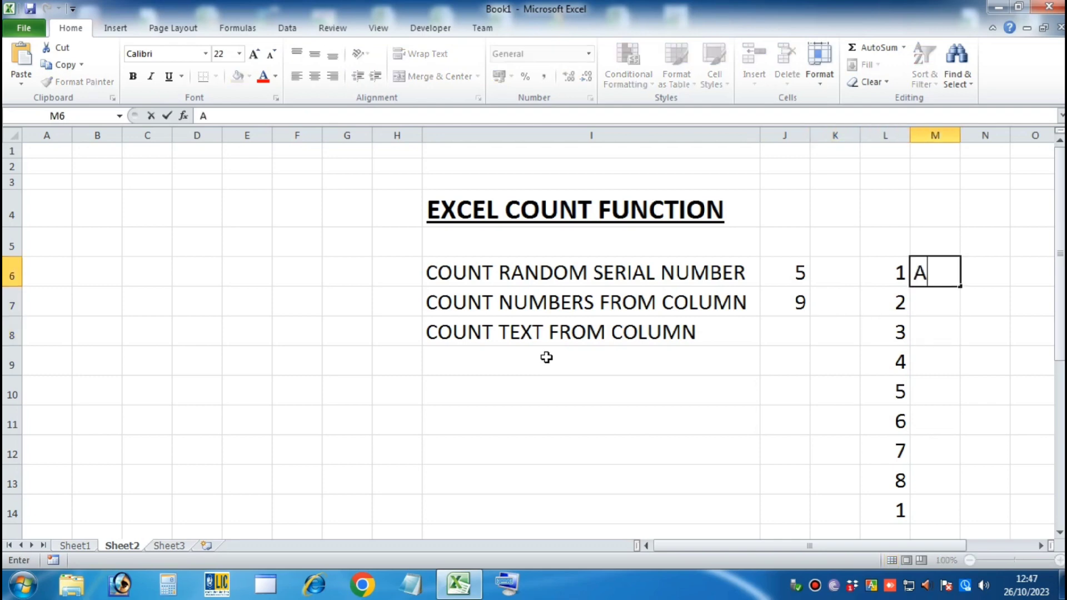
key("Return")
type("B")
key("Return")
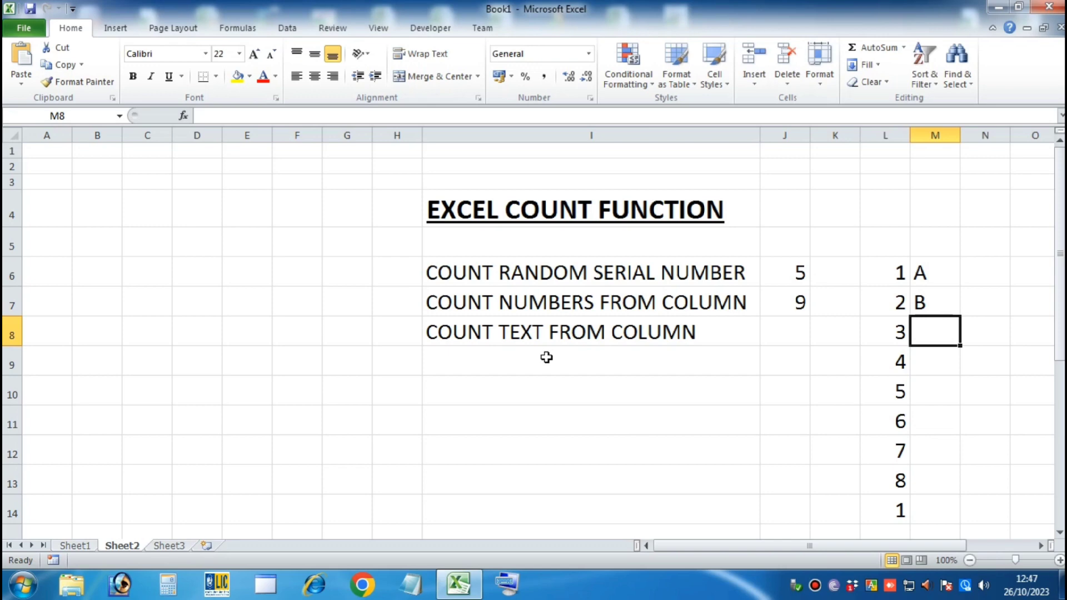
type("C")
key("Return")
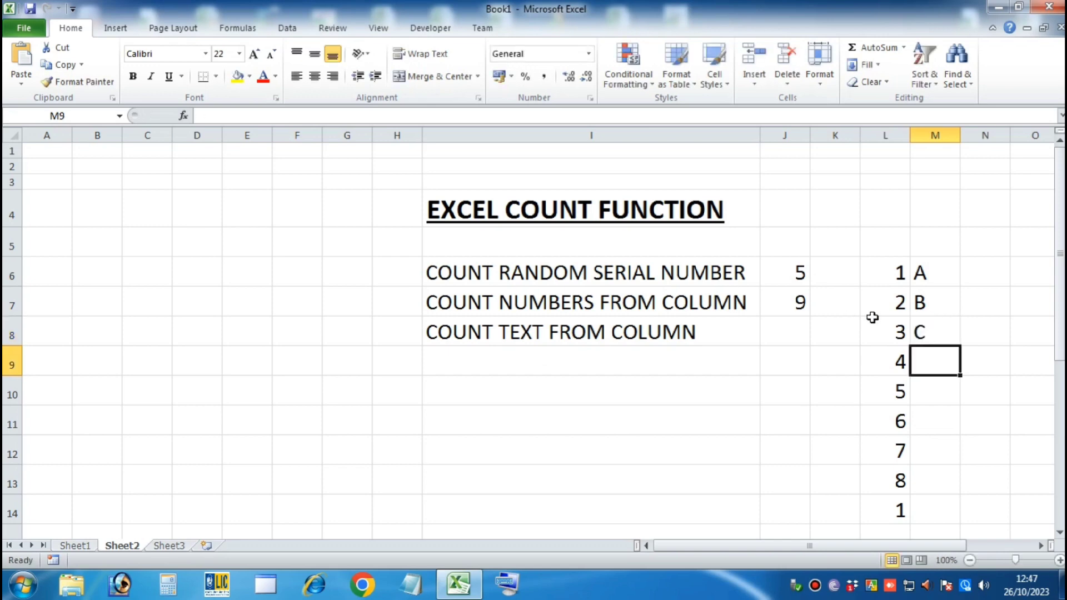
Fill the A, B, C pattern down to M14 and centre the letters in M6:M14
left_click_drag(945, 272, 950, 521)
left_click(723, 421)
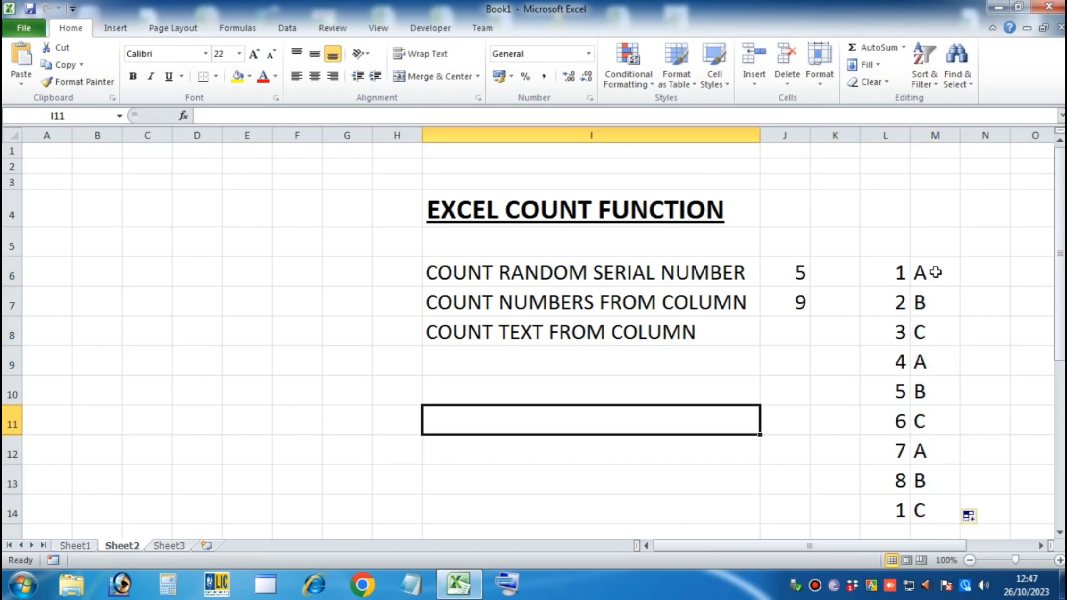
left_click_drag(936, 272, 945, 512)
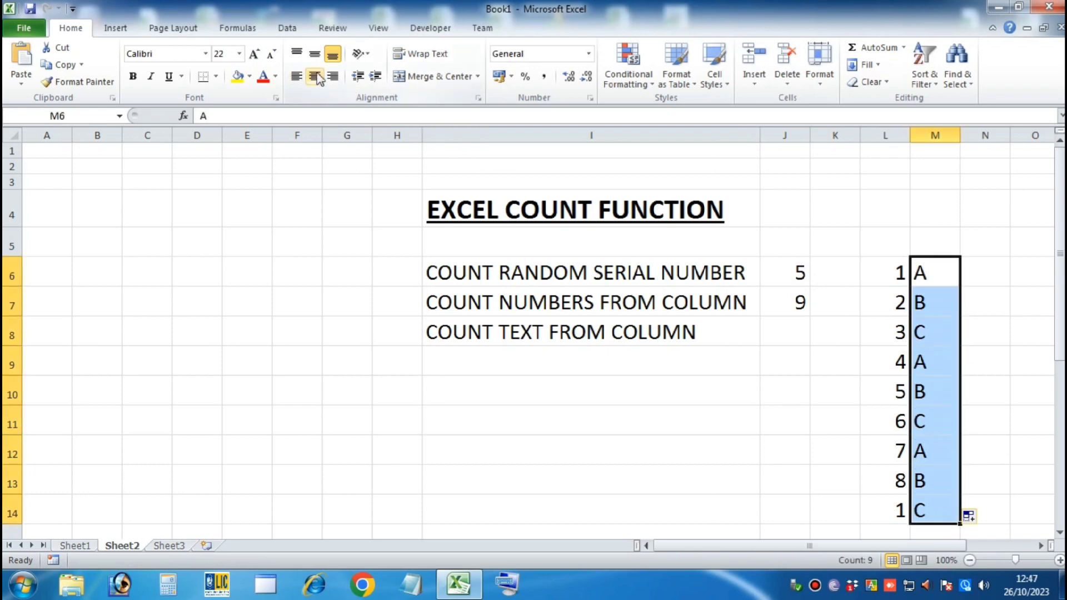
left_click(314, 77)
left_click(920, 373)
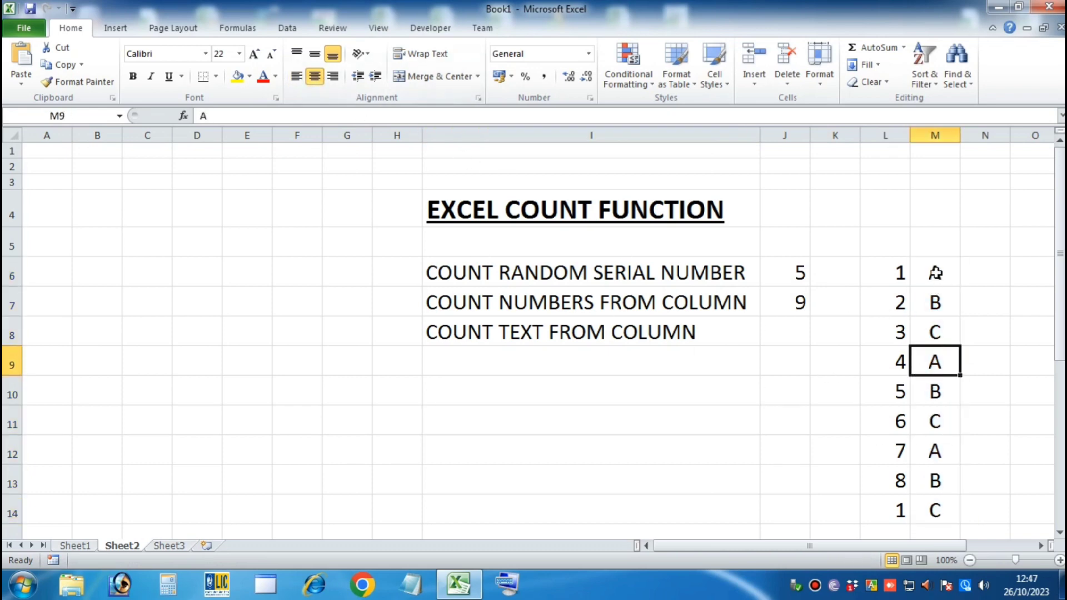
Enter the formula =COUNT(M6:M14) in cell J8 beside the "COUNT TEXT FROM COLUMN" label
left_click_drag(929, 269, 937, 510)
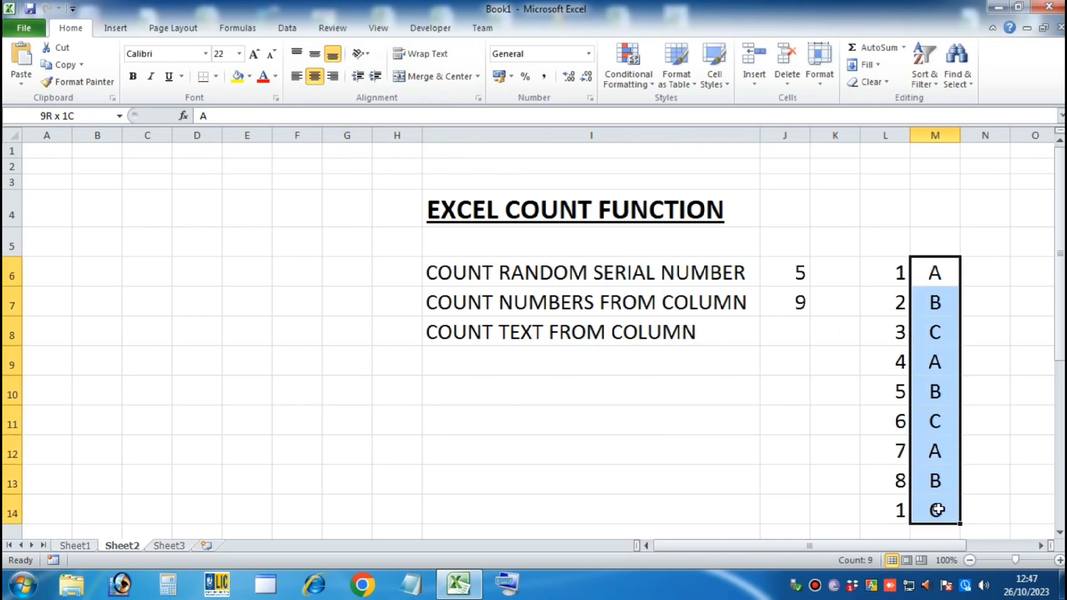
left_click(634, 333)
left_click(788, 330)
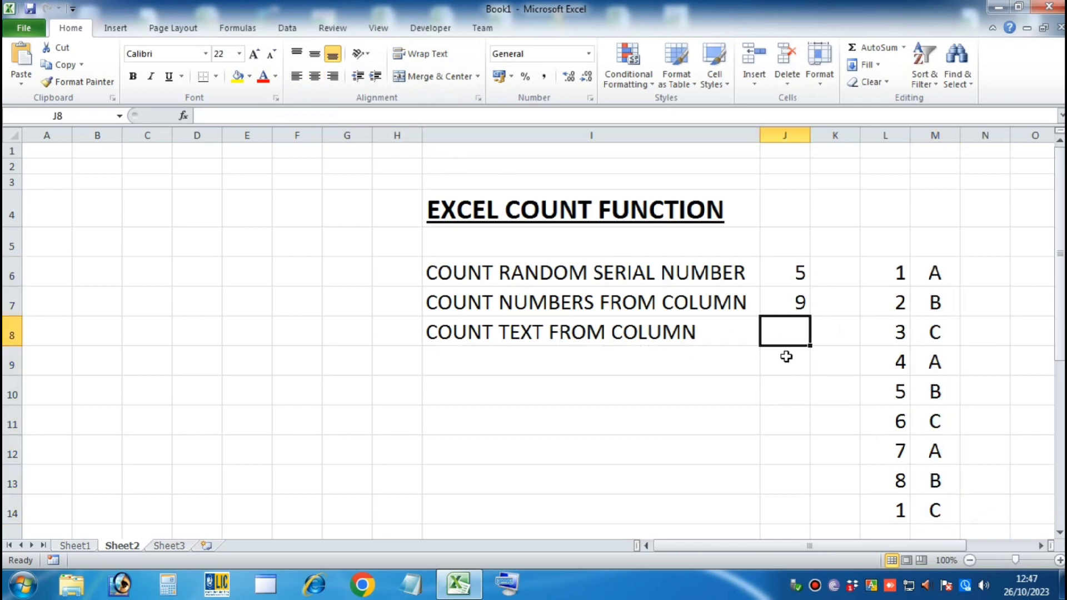
type("=COUN")
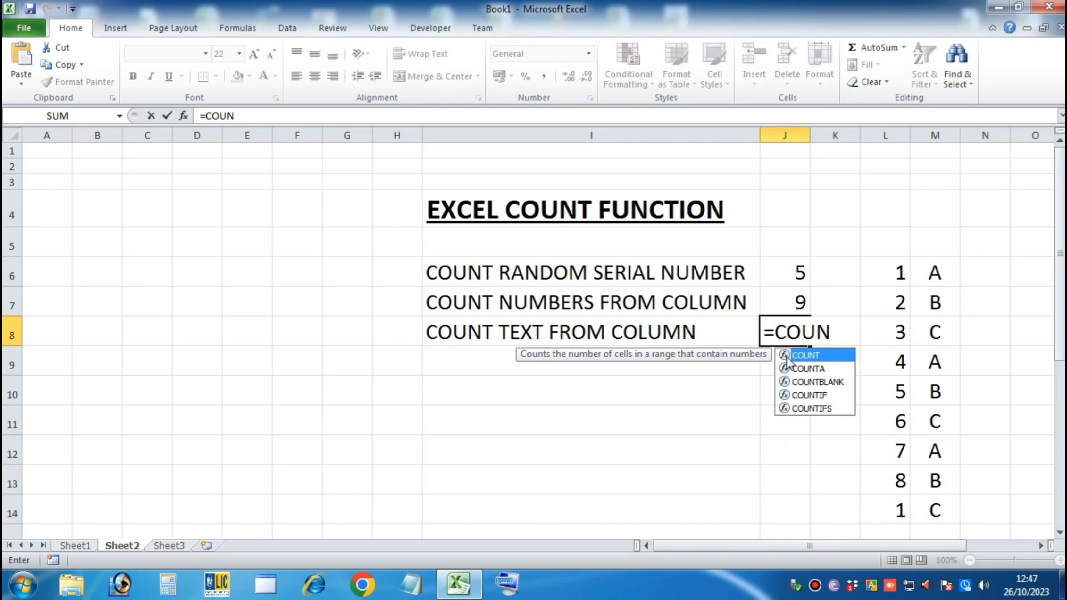
key("BackSpace")
double_click(787, 355)
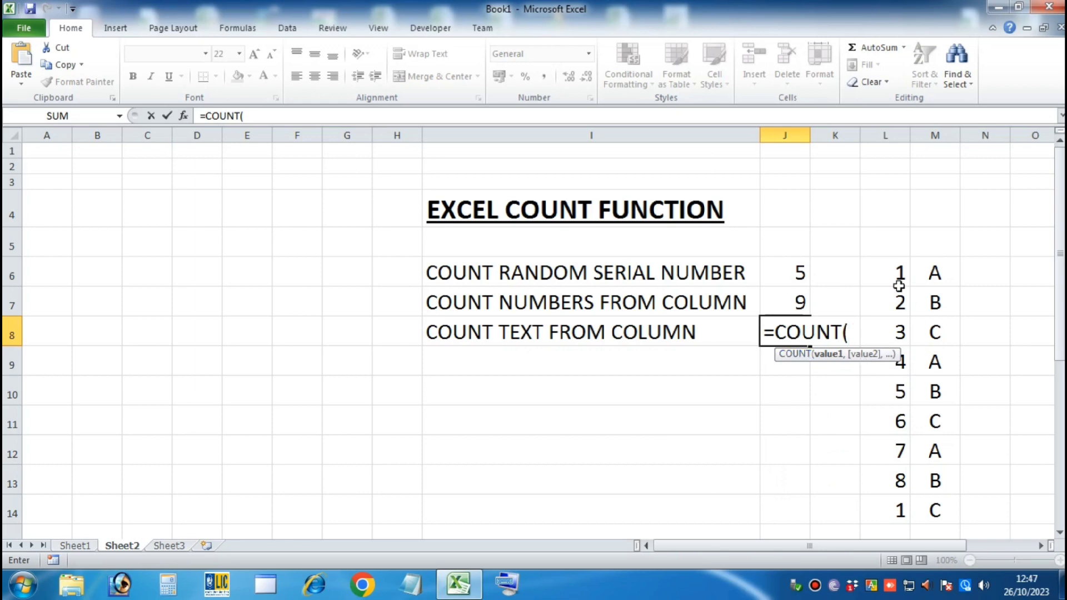
left_click_drag(935, 271, 943, 510)
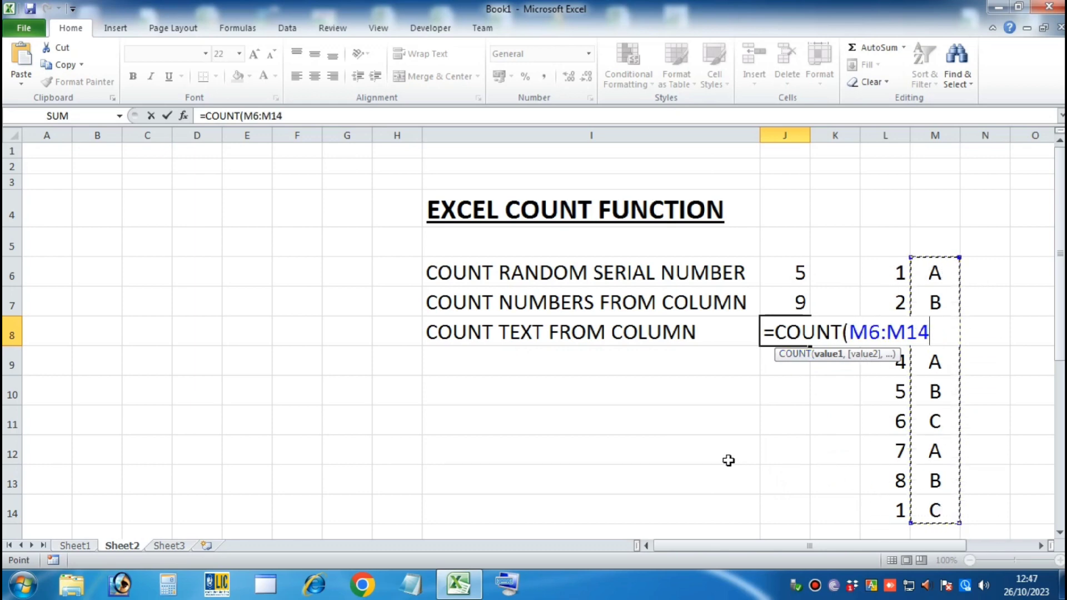
type(")")
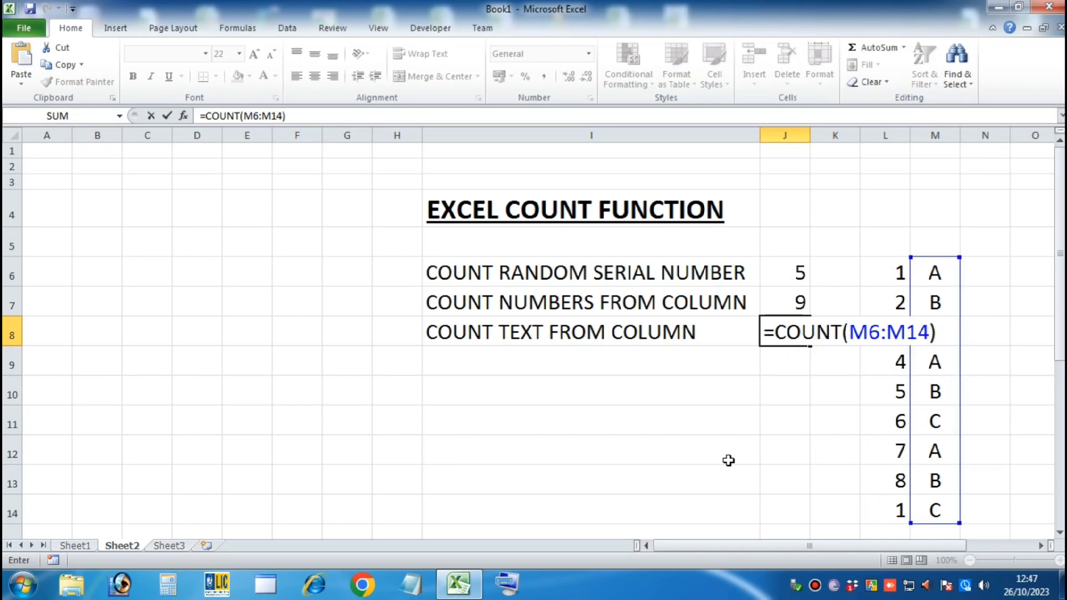
key("Return")
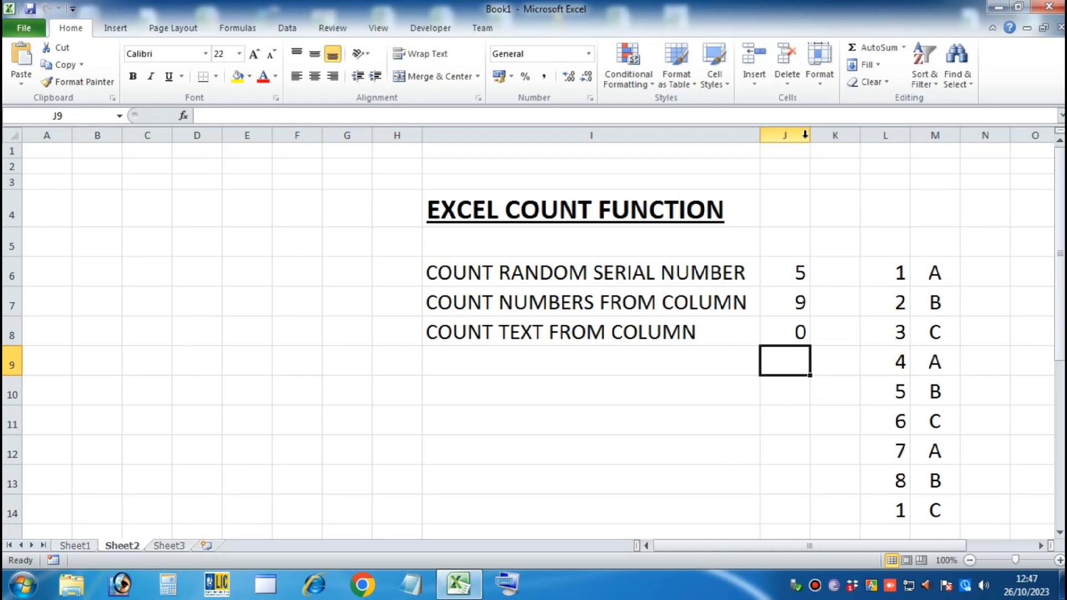
Widen column J slightly and make column K noticeably wider
left_click_drag(812, 136, 905, 137)
left_click_drag(793, 442, 793, 424)
Change the function in J8 from COUNT to COUNTA so the formula reads =COUNTA(M6:M14)
double_click(792, 332)
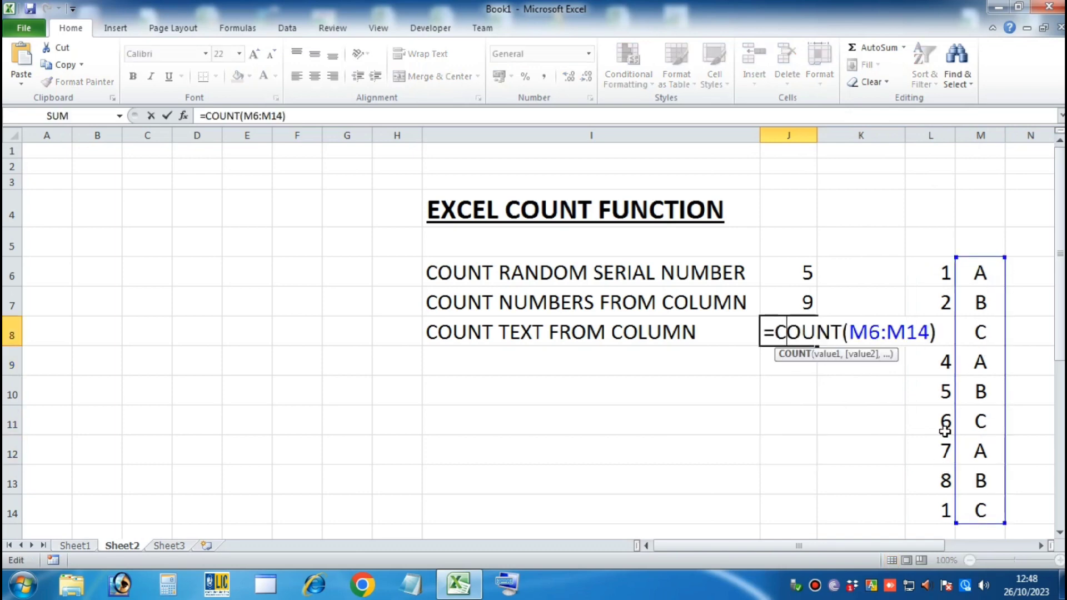
key("Tab")
left_click(775, 331)
double_click(788, 334)
left_click(846, 332)
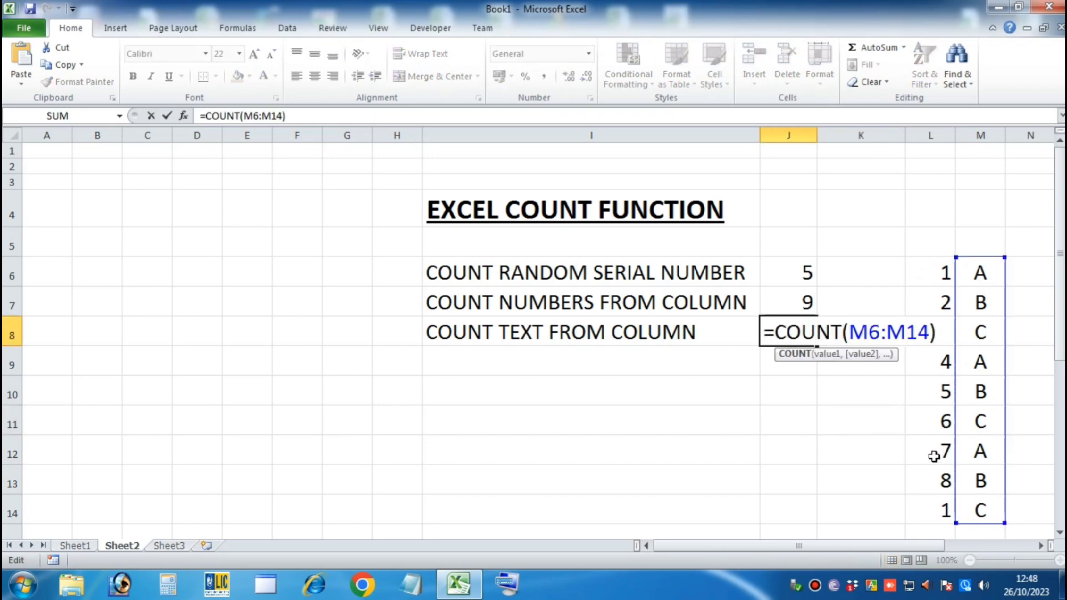
key("Tab")
left_click(777, 333)
double_click(778, 333)
type("A")
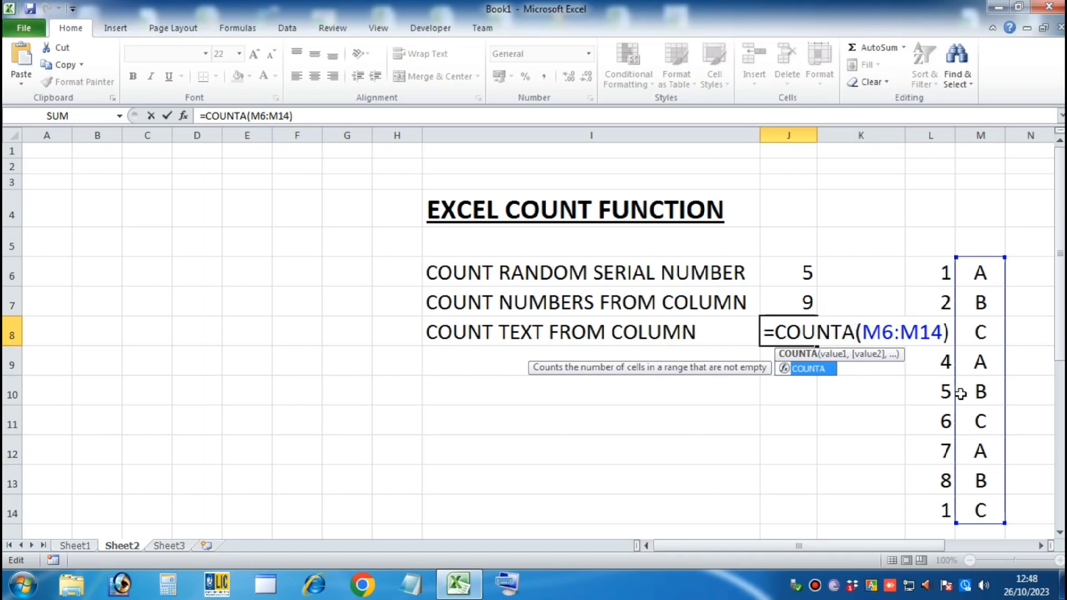
key("Return")
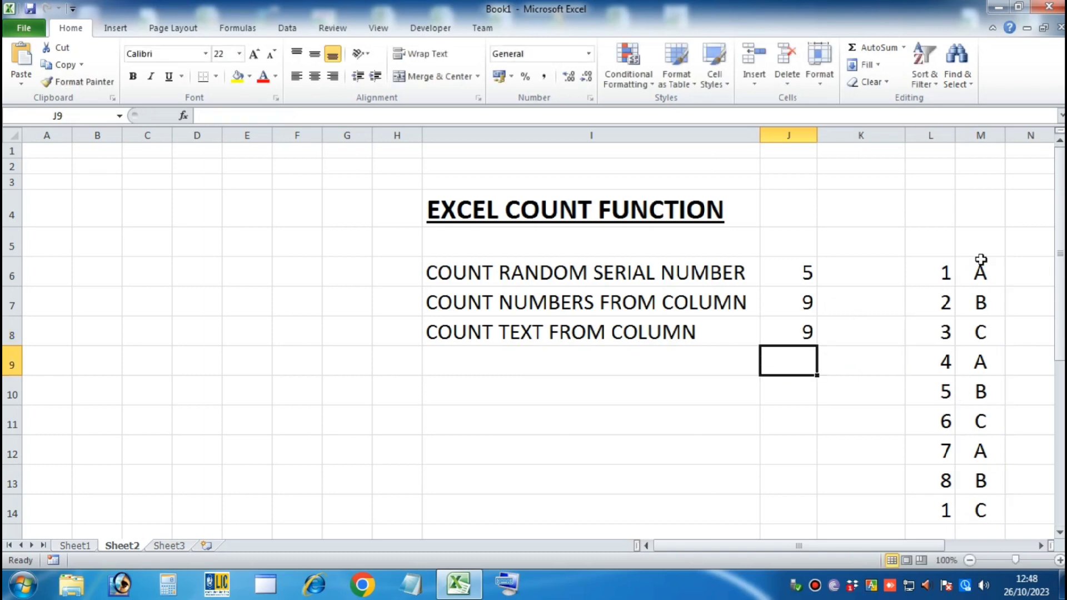
Compare the status bar count for the letters in M6:M14 with the COUNTA result in J8
left_click_drag(980, 273, 983, 497)
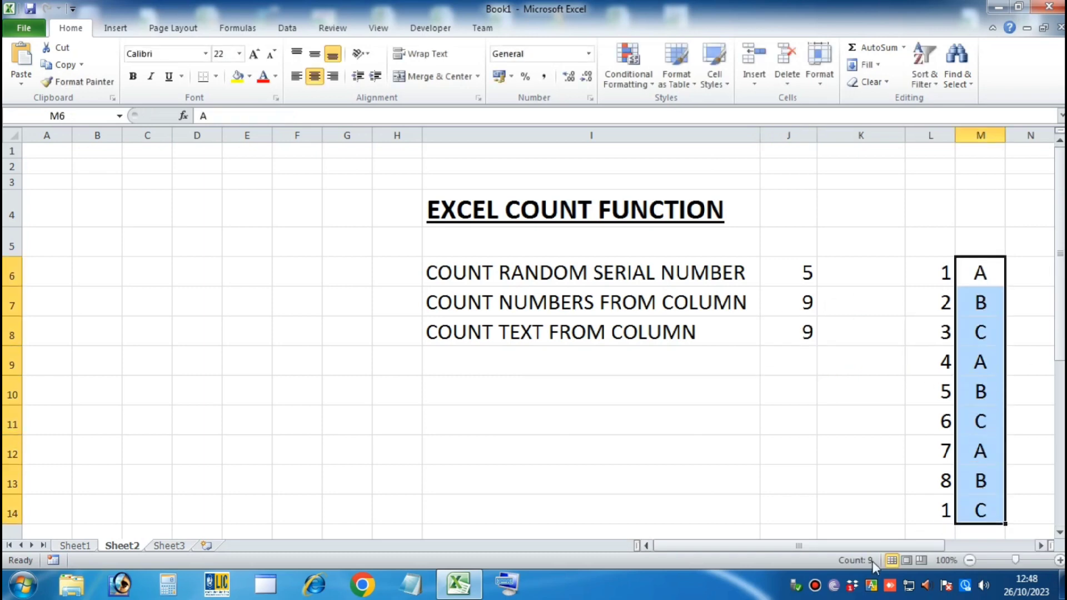
left_click(777, 370)
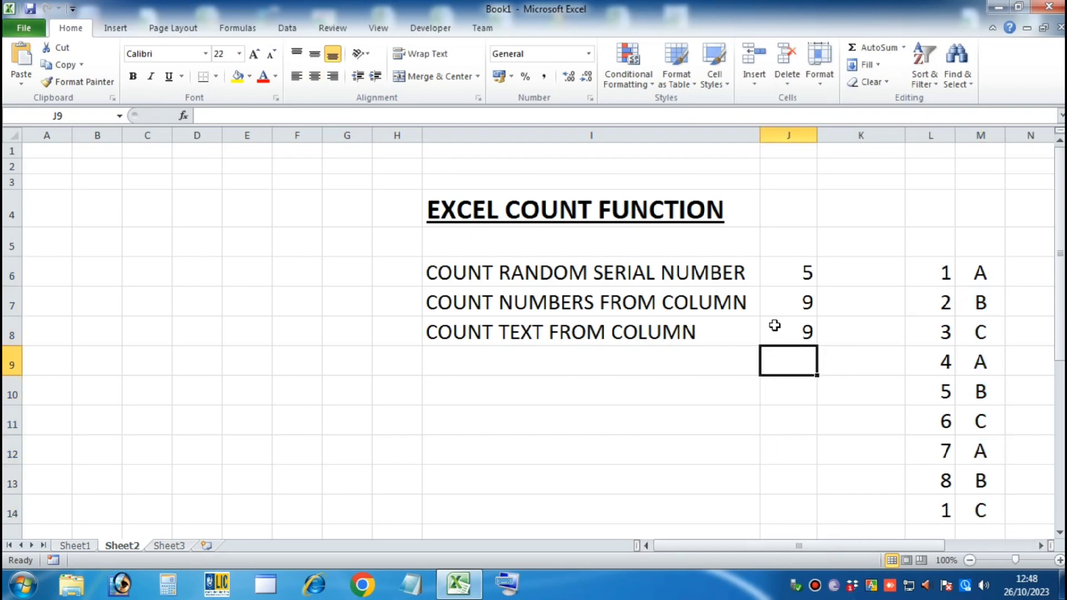
left_click(774, 328)
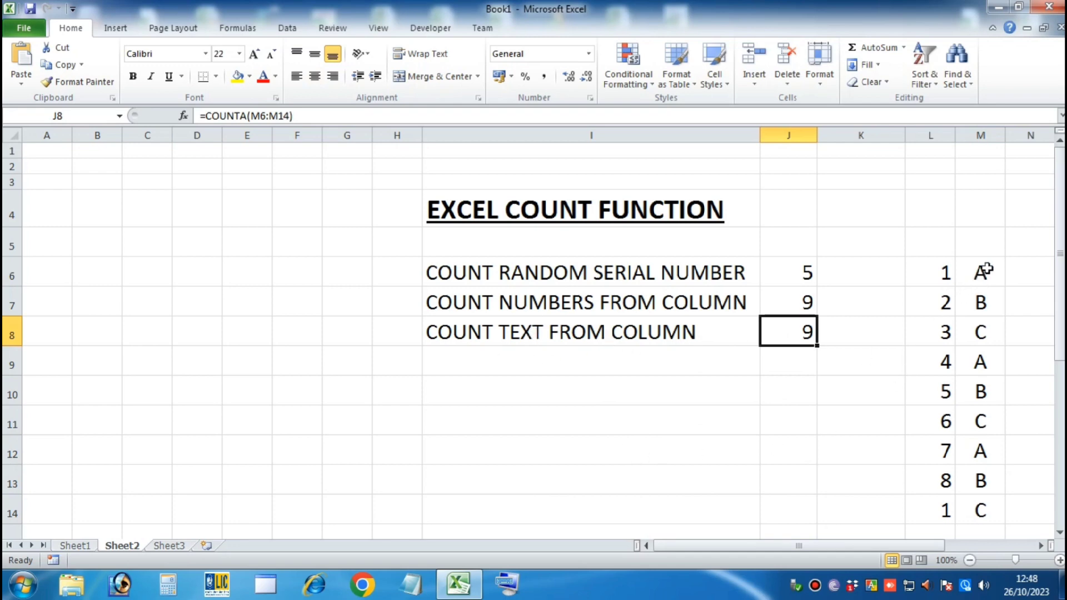
left_click_drag(984, 269, 983, 503)
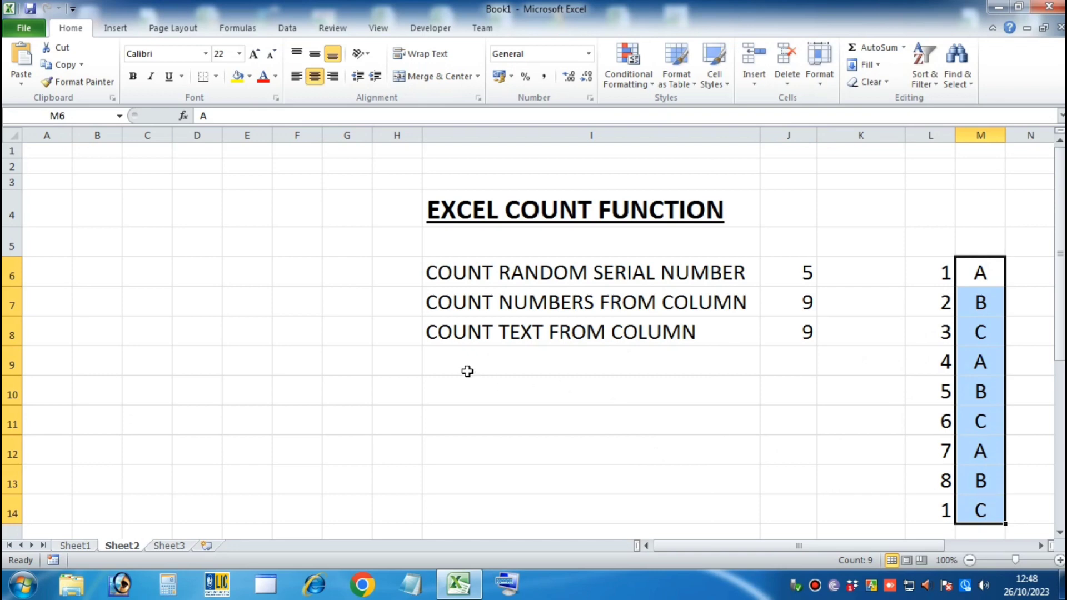
Enter the label "COUNT NUMBERS FROM TEXT" in cell I9
left_click(477, 357)
type("COU")
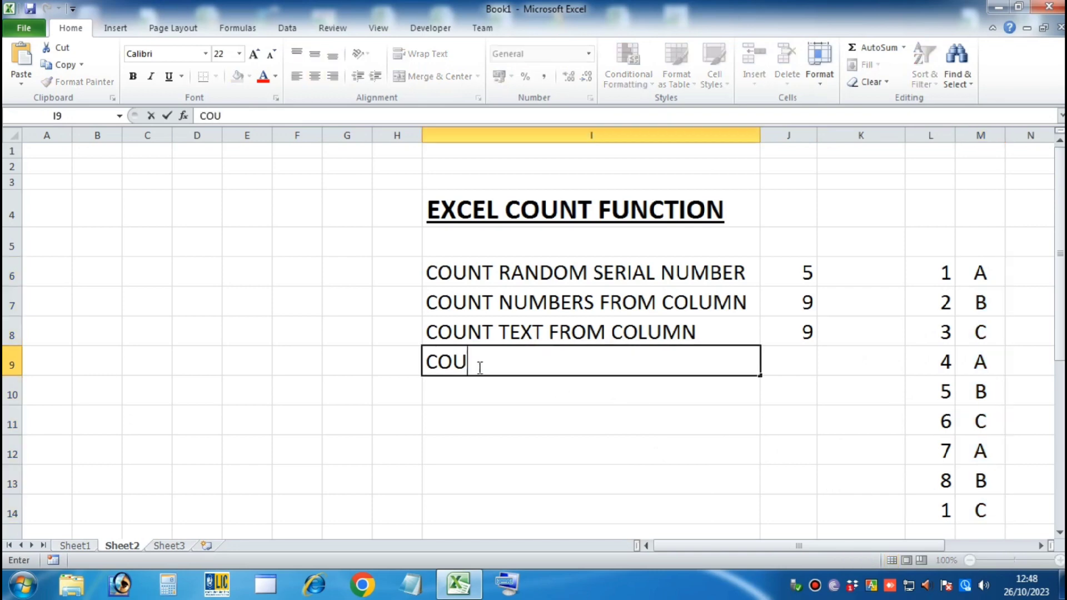
type("NT NUMBER")
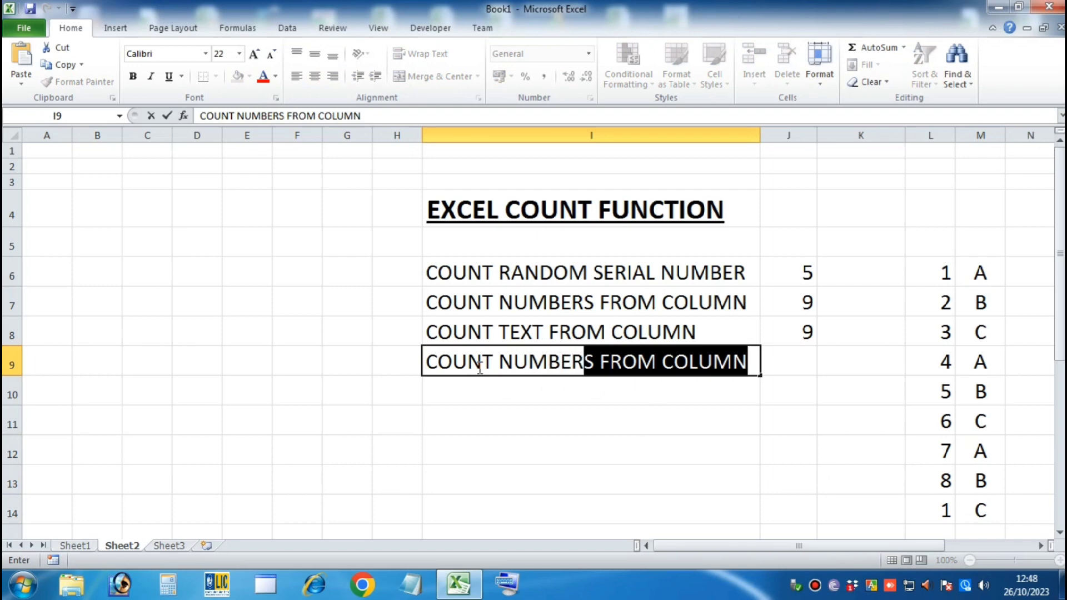
type(" S FROM TEXT")
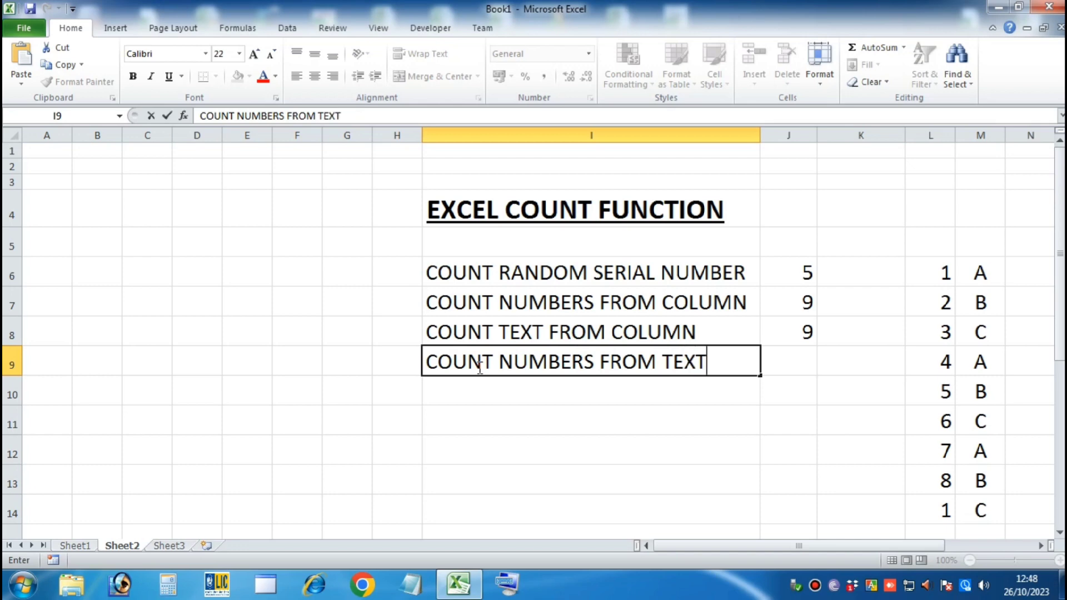
key("Tab")
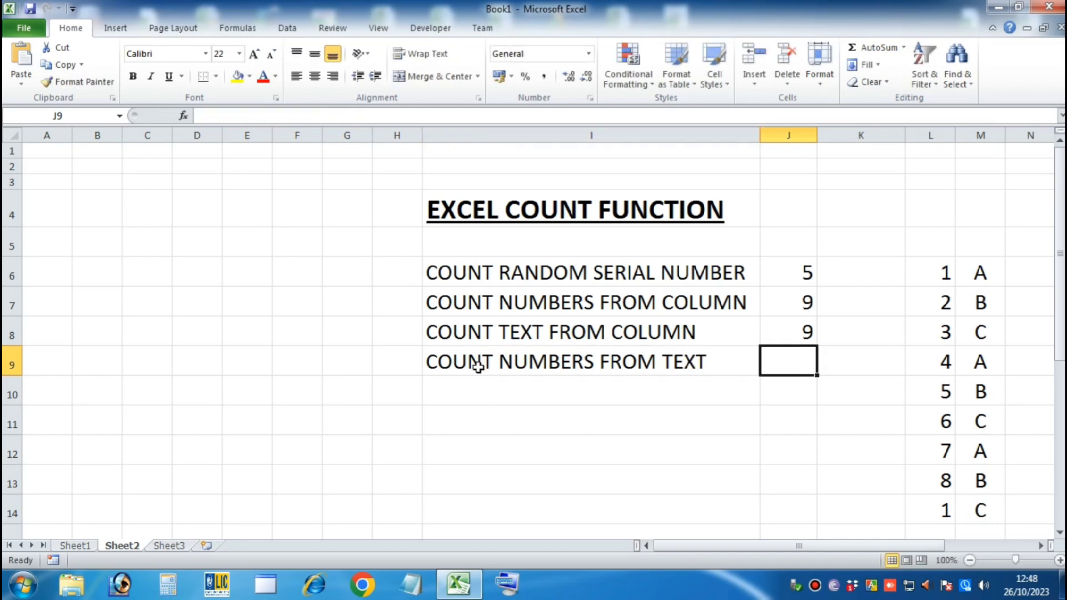
Enter the formula =COUNT(M6:M14) in cell J9 and check its result
type("=COUNT(")
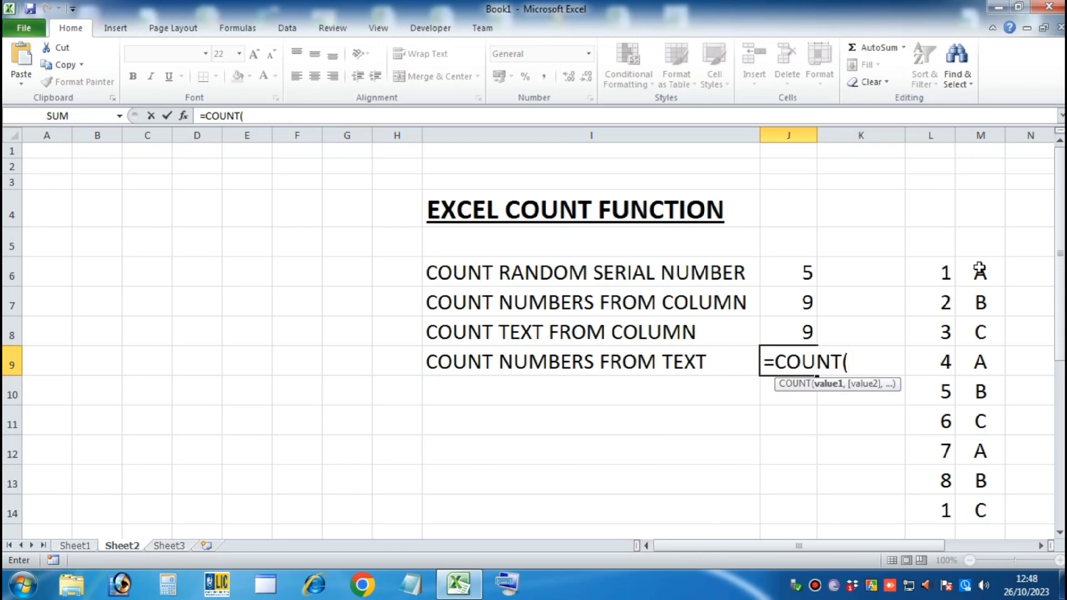
left_click_drag(979, 272, 998, 512)
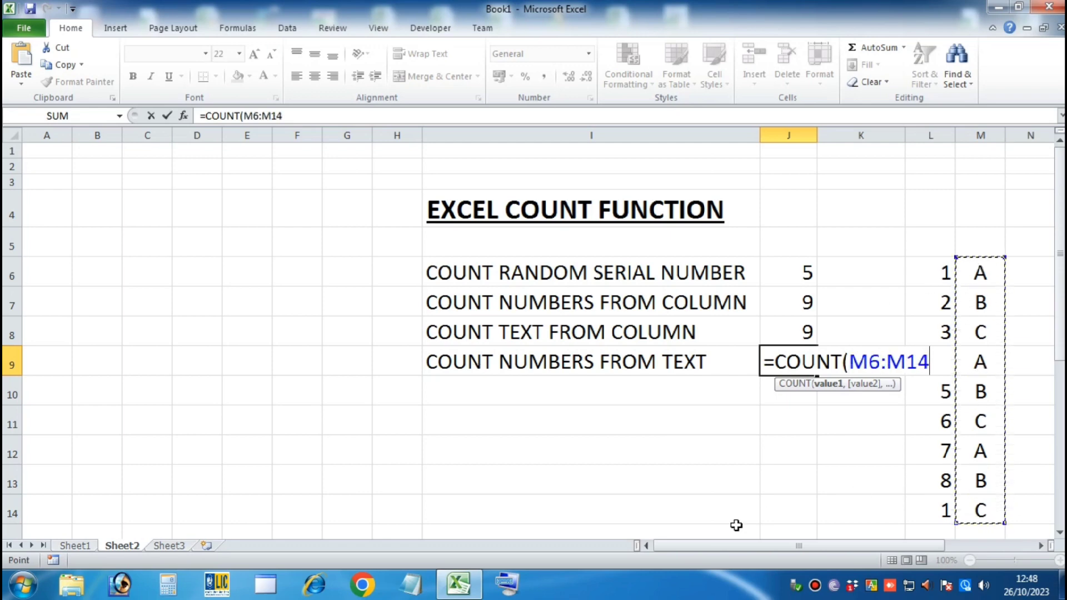
type(")")
key("Return")
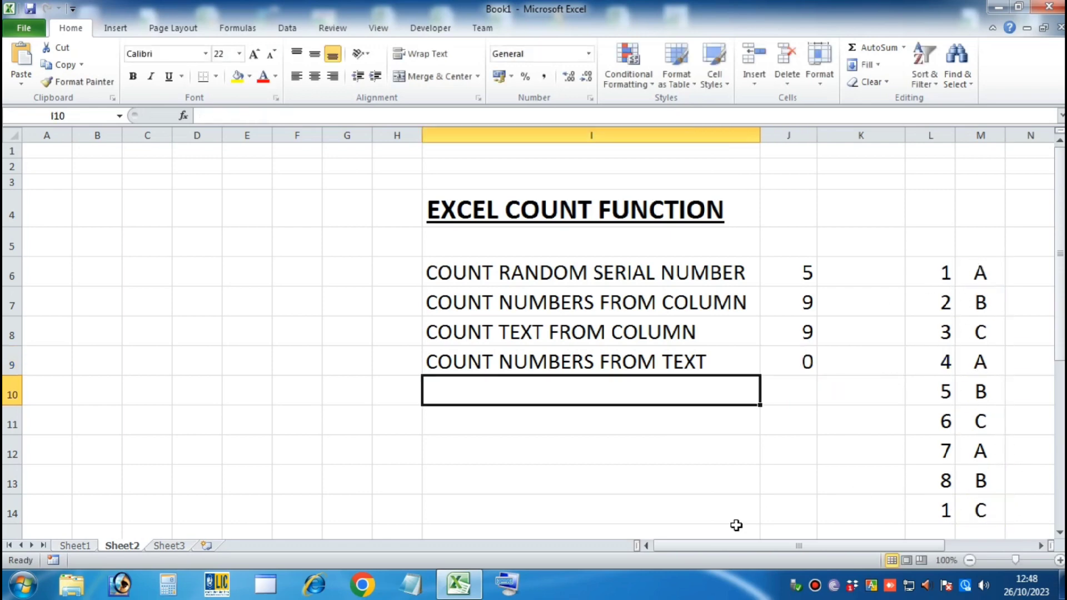
left_click(798, 364)
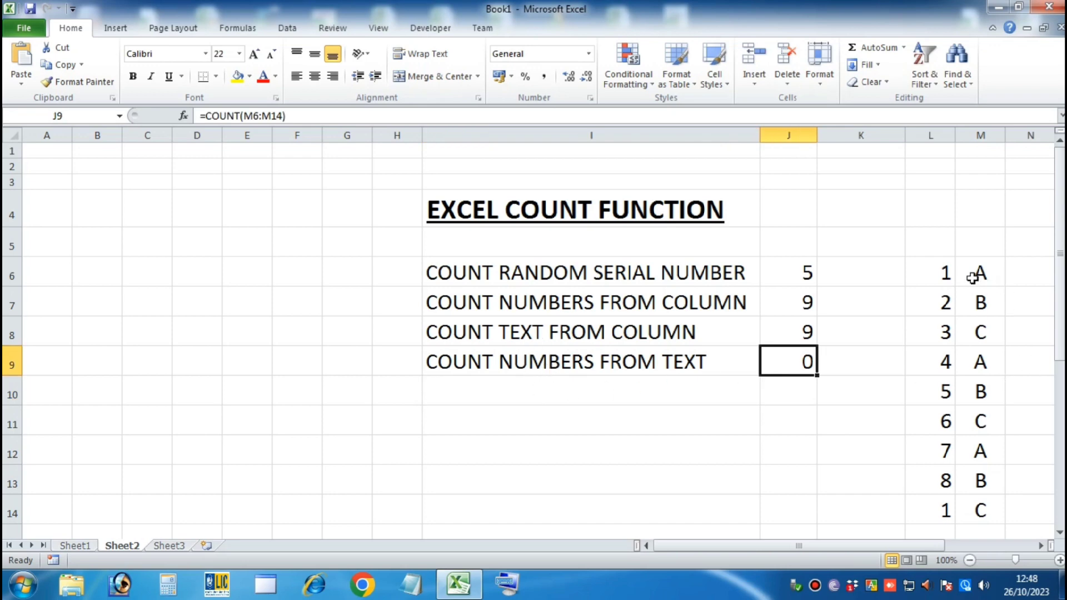
Replace the letter in cell M10 with the number 1 and check the count in J9
left_click(980, 391)
type("1")
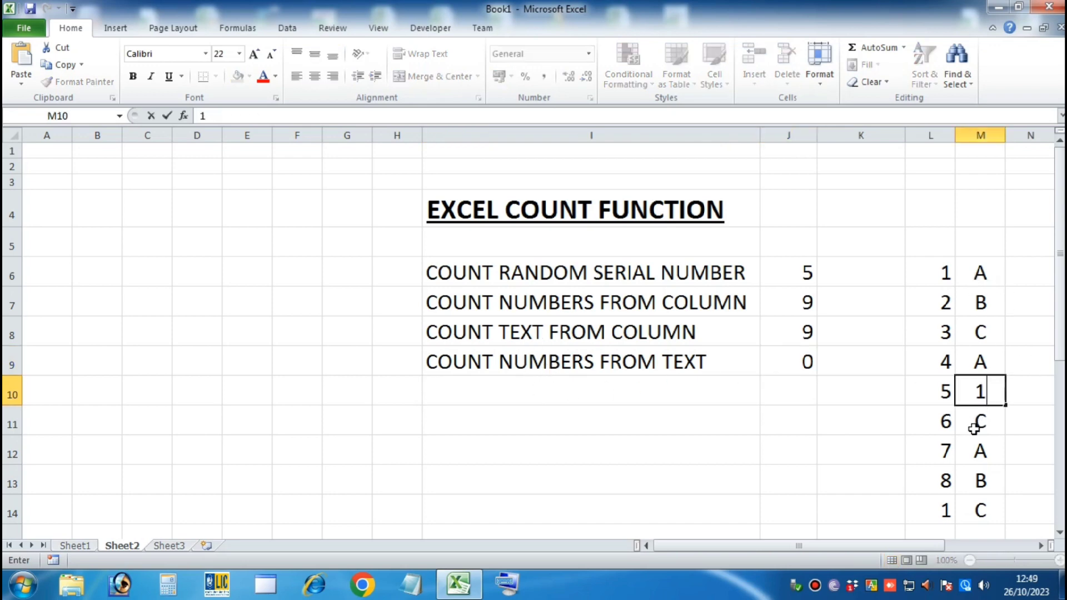
key("Return")
left_click(983, 395)
left_click(804, 362)
left_click(970, 384)
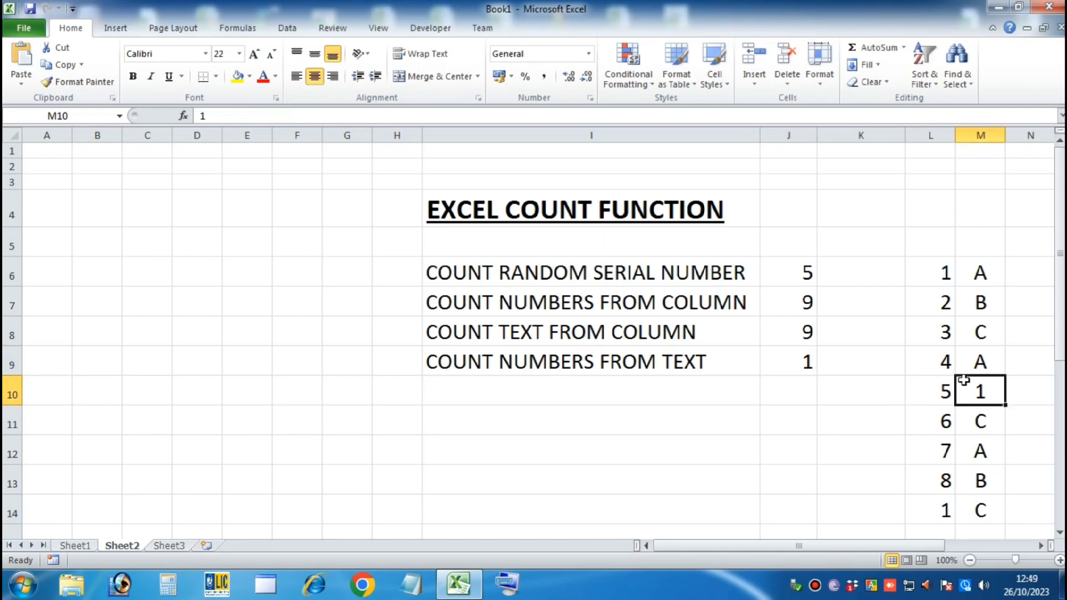
Replace the letter in cell M11 with the number 4 and check the count in J9
left_click(983, 420)
type("4")
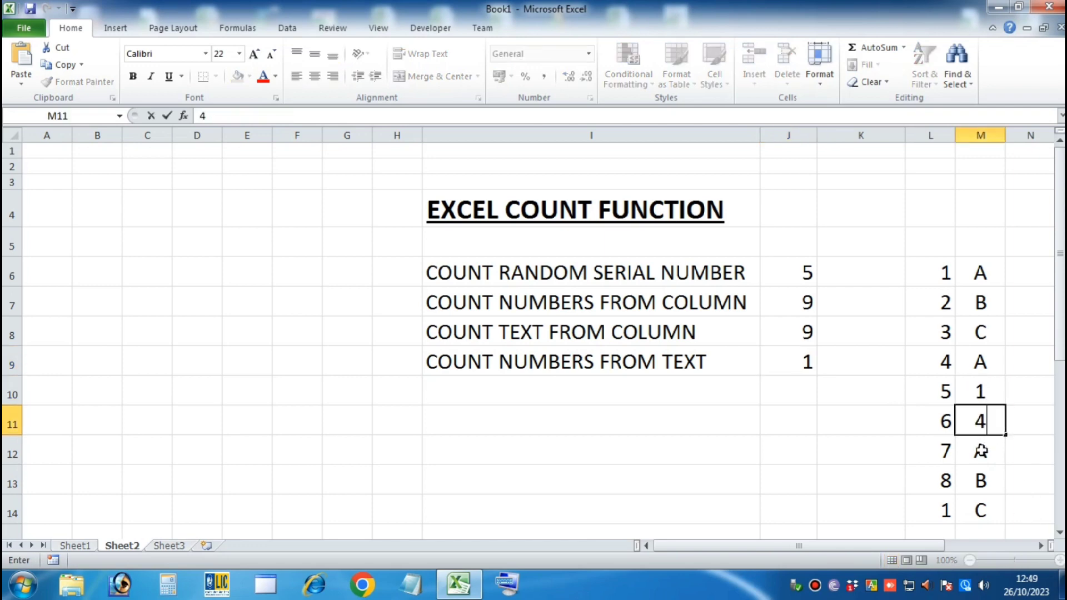
key("Return")
left_click_drag(995, 390, 984, 421)
left_click(811, 363)
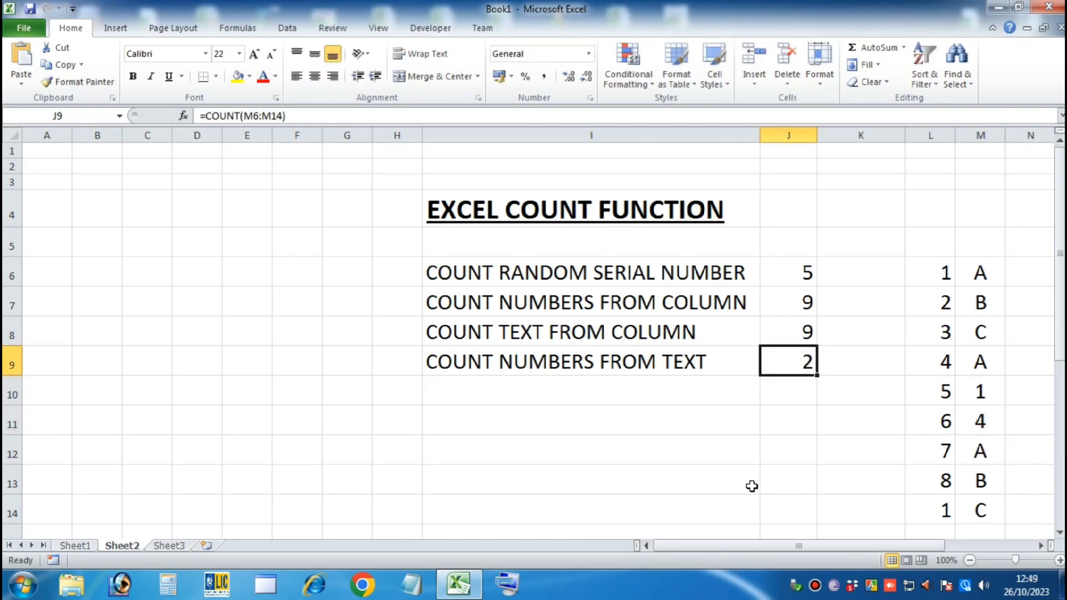
left_click(710, 446)
left_click(495, 362)
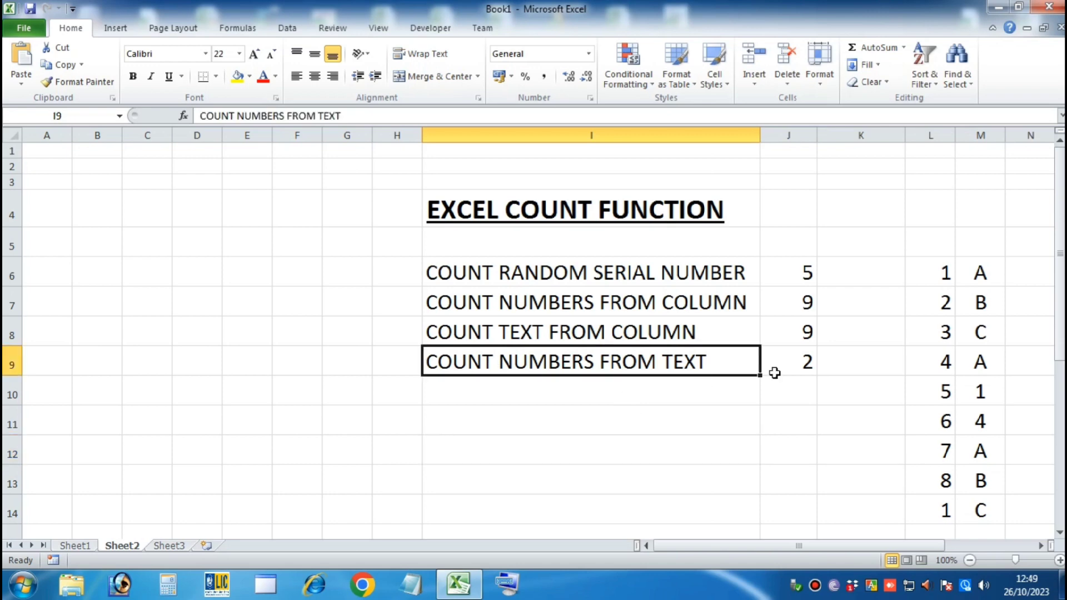
Enter the label "COUNT BLANK CELLS FROM COLUMN" in cell I10
left_click(809, 362)
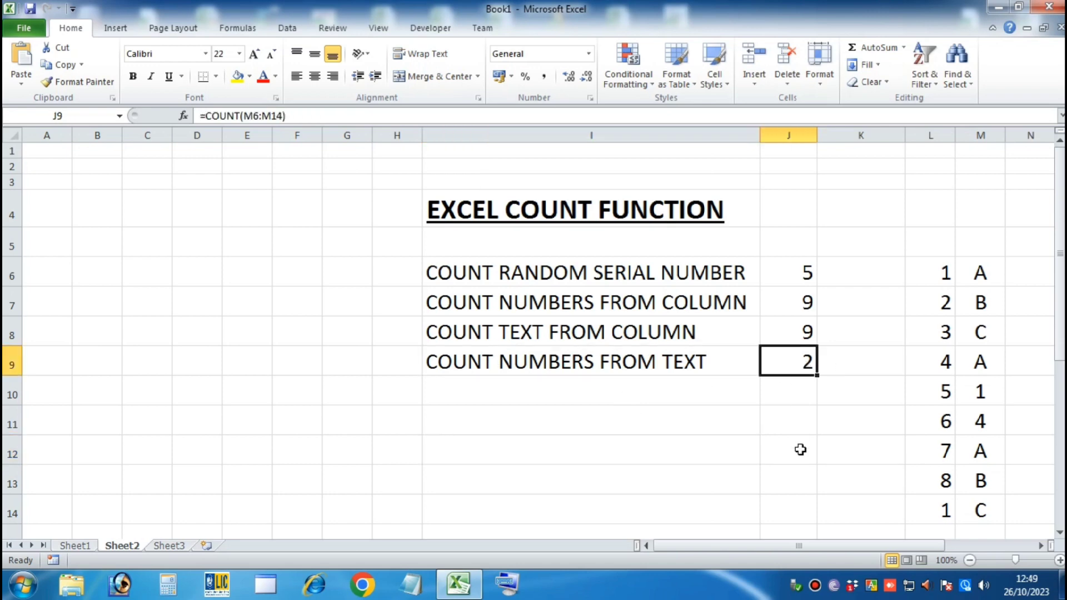
left_click(449, 390)
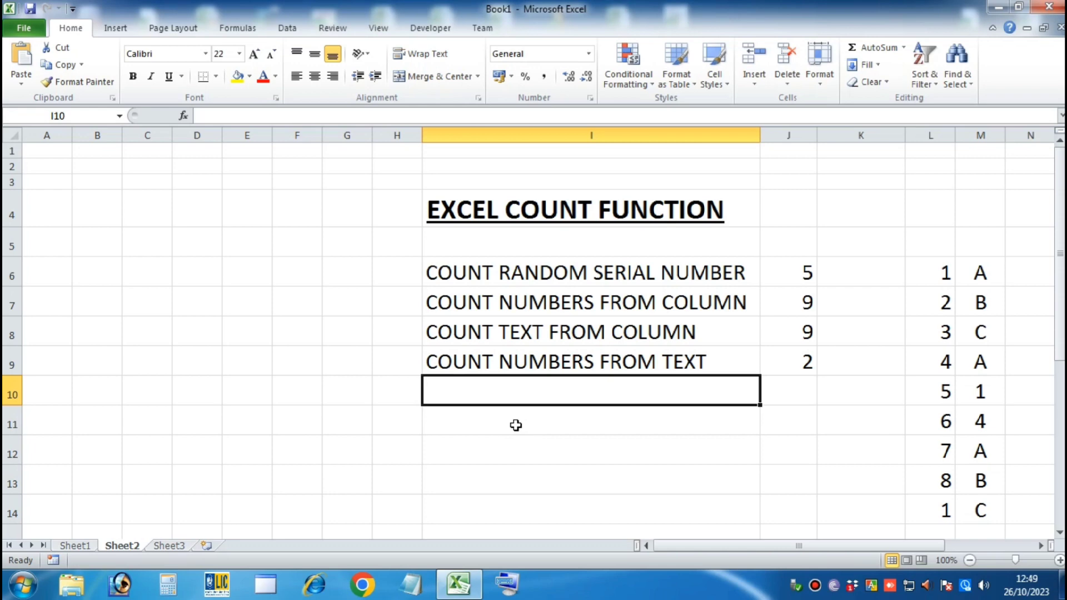
type("COUNT")
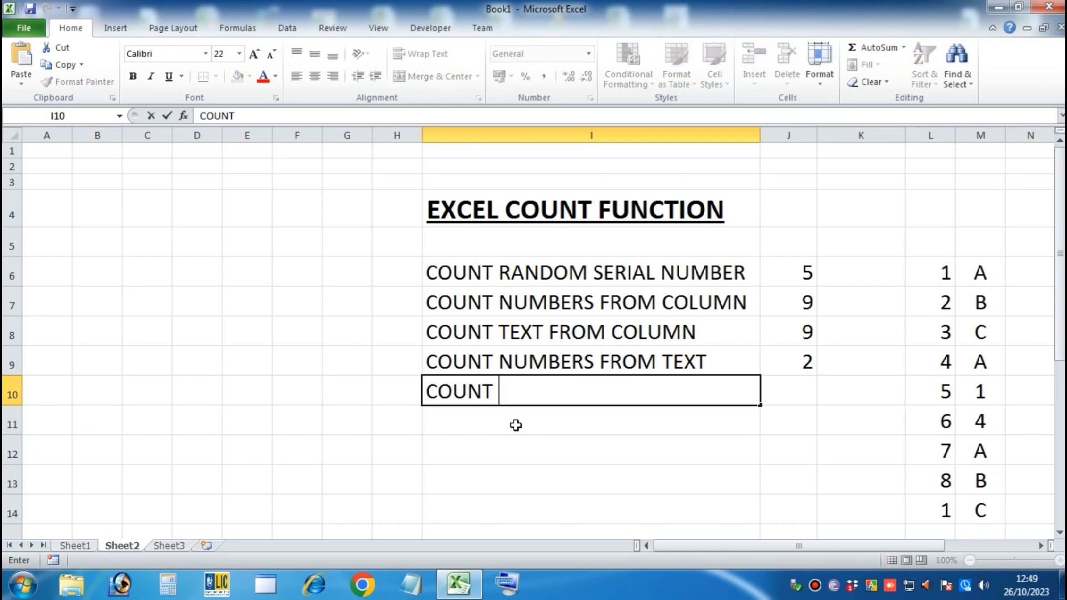
type(" BLANK SE")
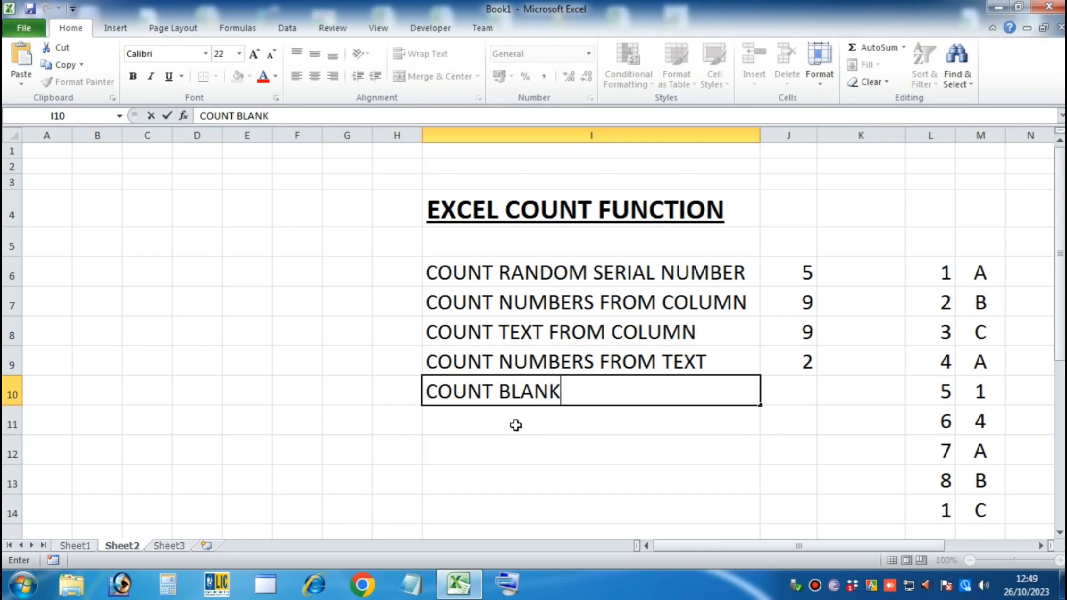
key("BackSpace")
key("BackSpace")
type("CELLS")
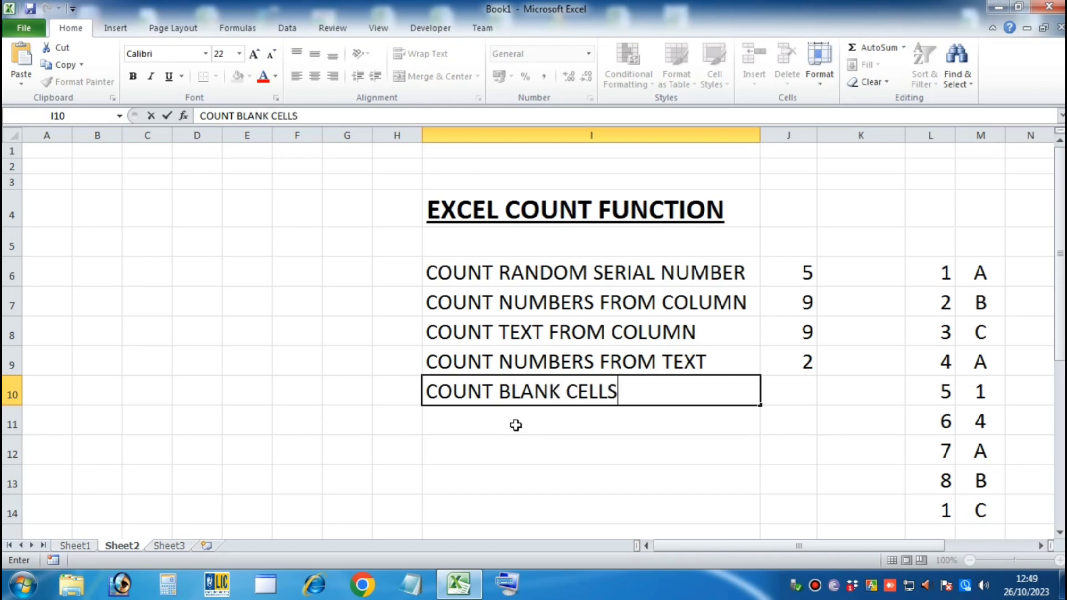
type(" FROM COLUMN")
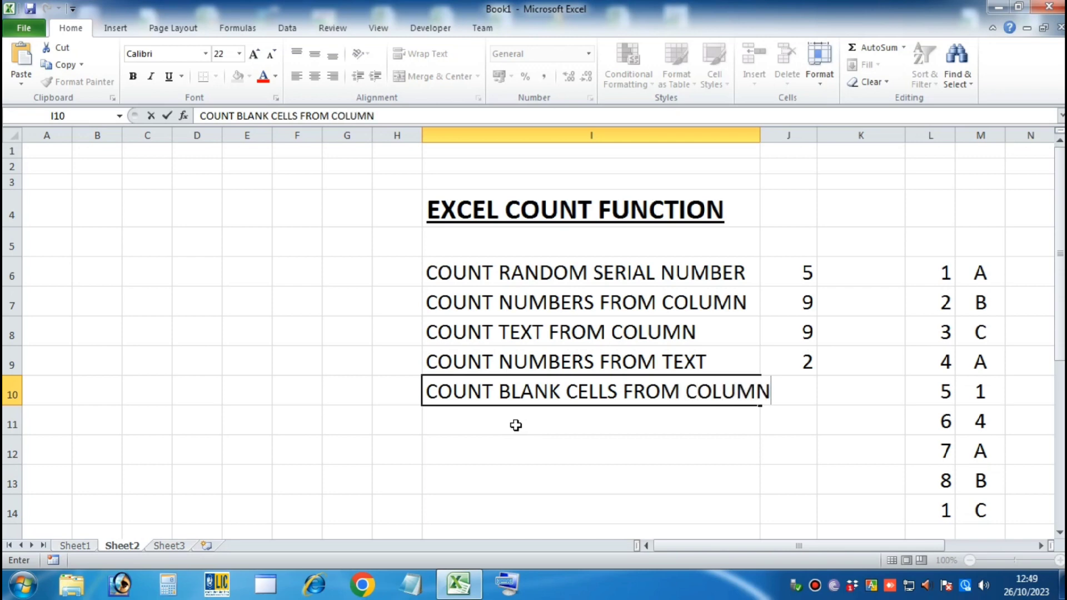
key("Tab")
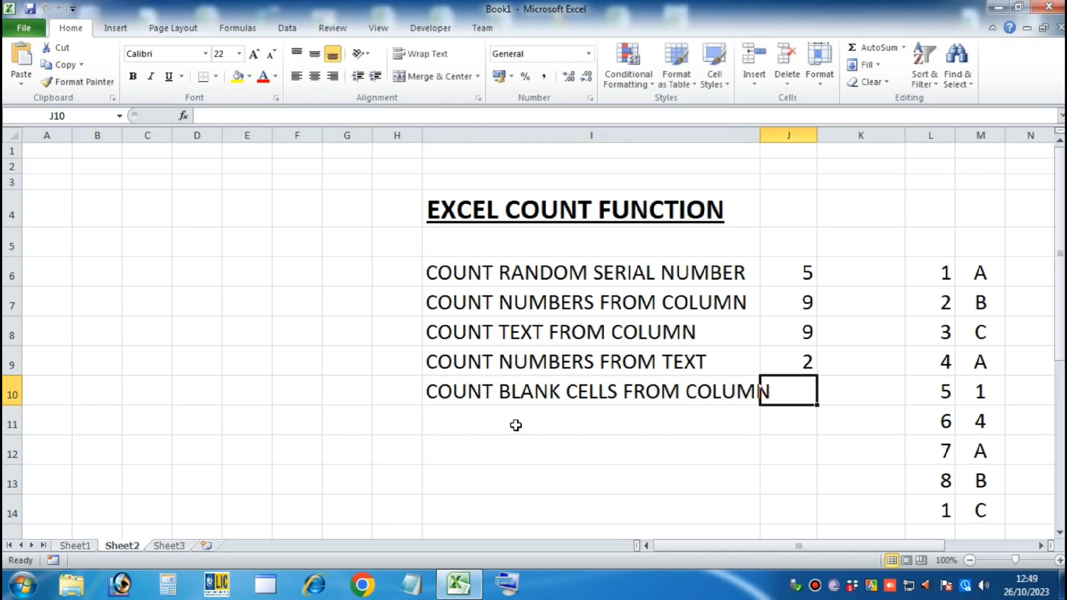
Enter the formula =COUNTBLANK(M6:M14) in cell J10 and check it against the letters column
type("=COUNT(")
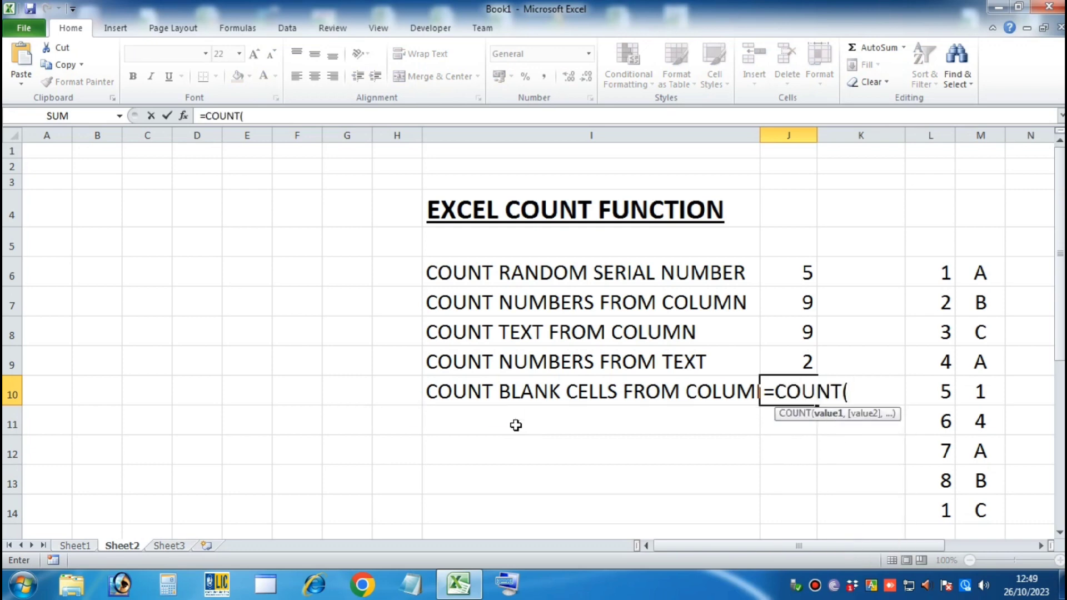
key("BackSpace")
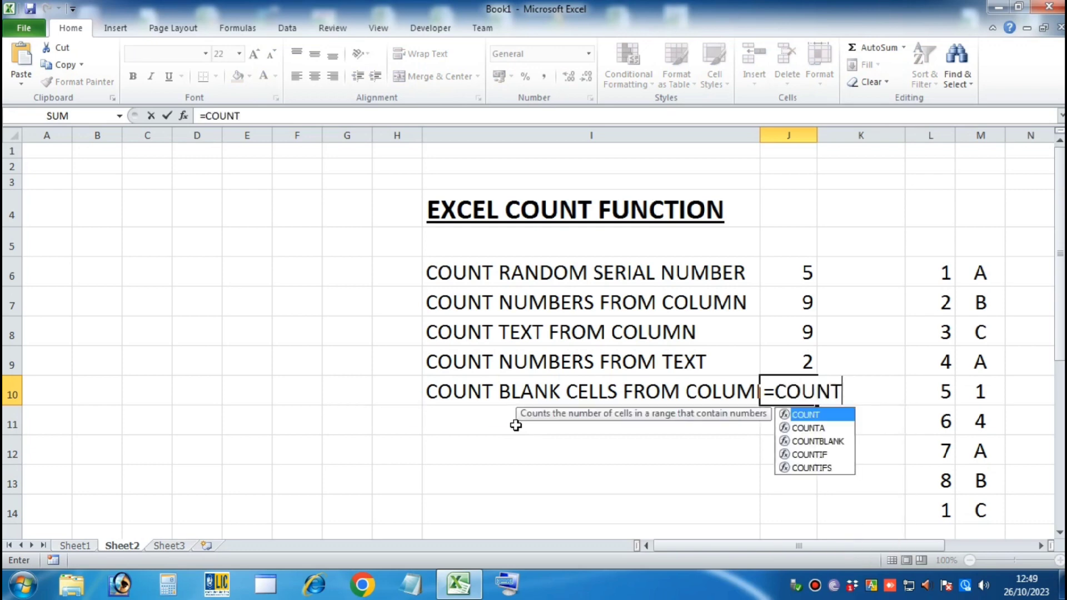
key("Down")
key("Down")
key("Tab")
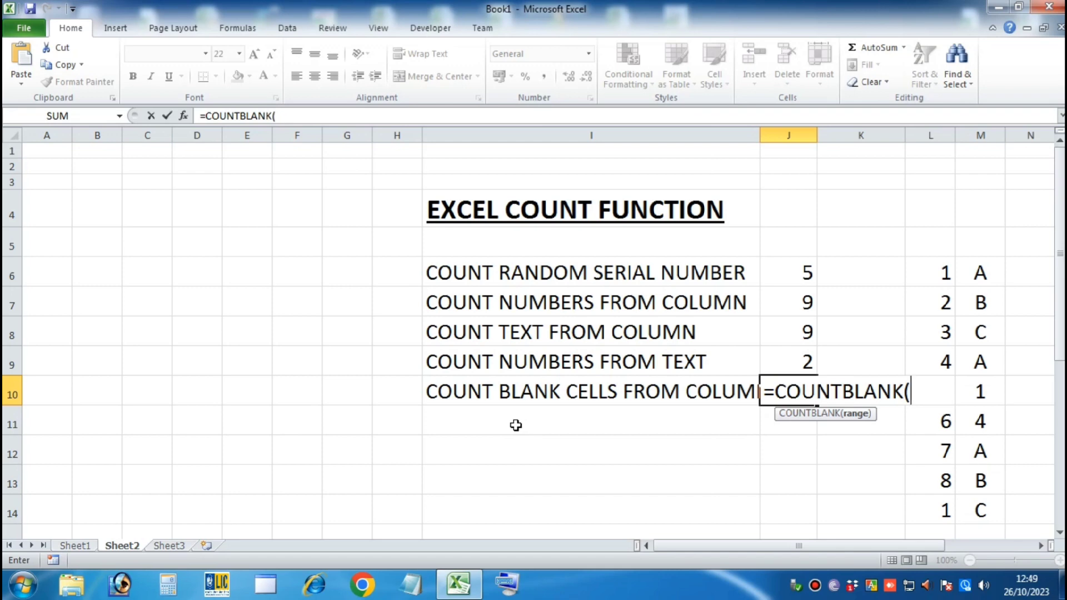
left_click_drag(992, 276, 986, 505)
type(")")
key("Return")
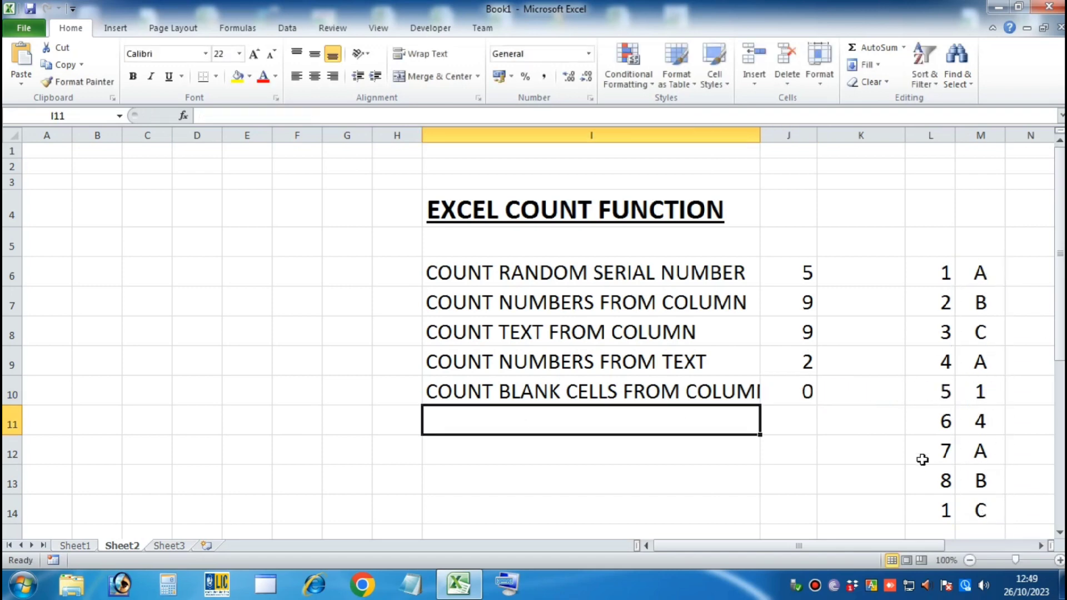
left_click(806, 392)
left_click_drag(977, 273, 981, 481)
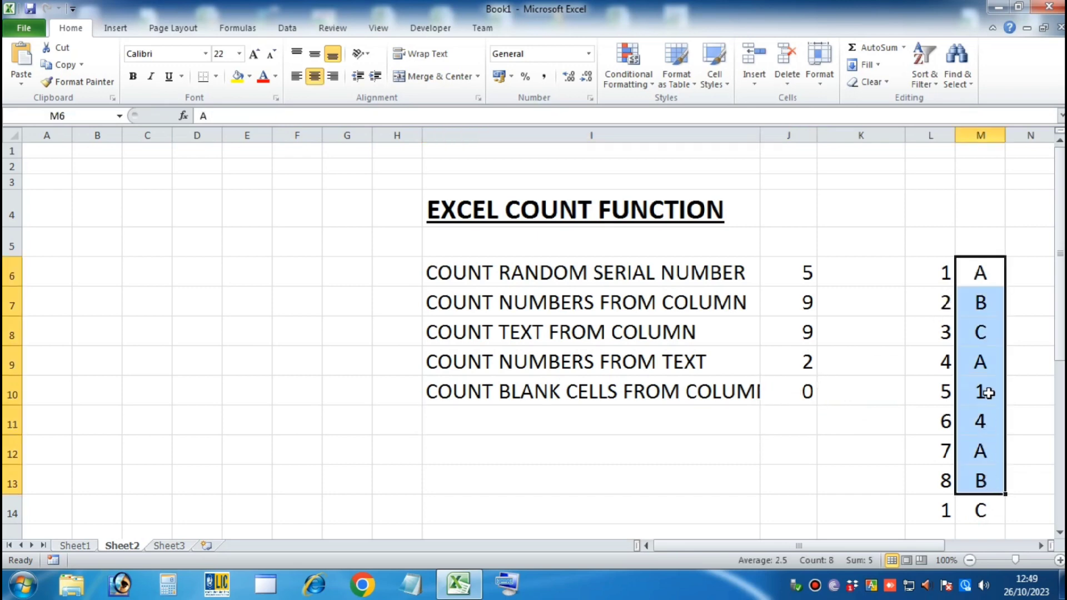
Clear the numbers from cells M10 and M11, checking the blank count in J10 after each deletion
left_click(987, 393)
key("Delete")
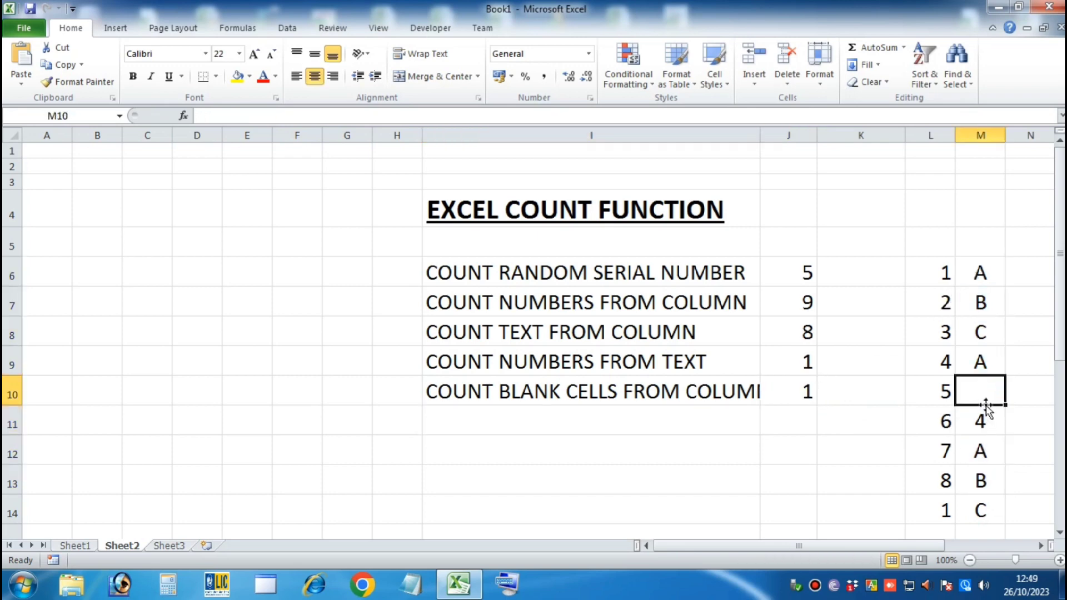
left_click(801, 393)
left_click(983, 425)
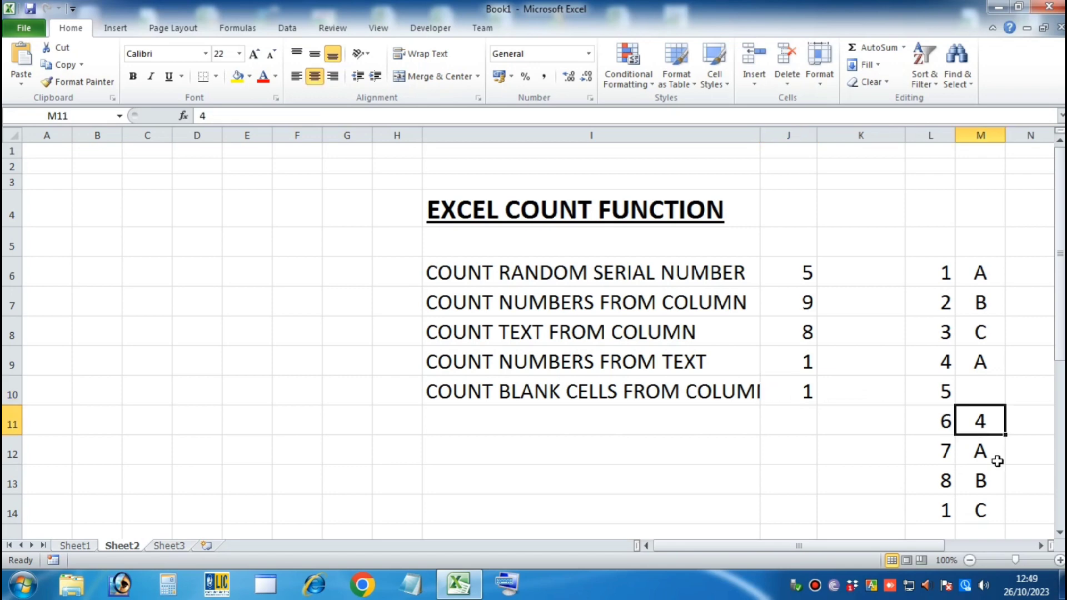
key("Delete")
left_click(785, 384)
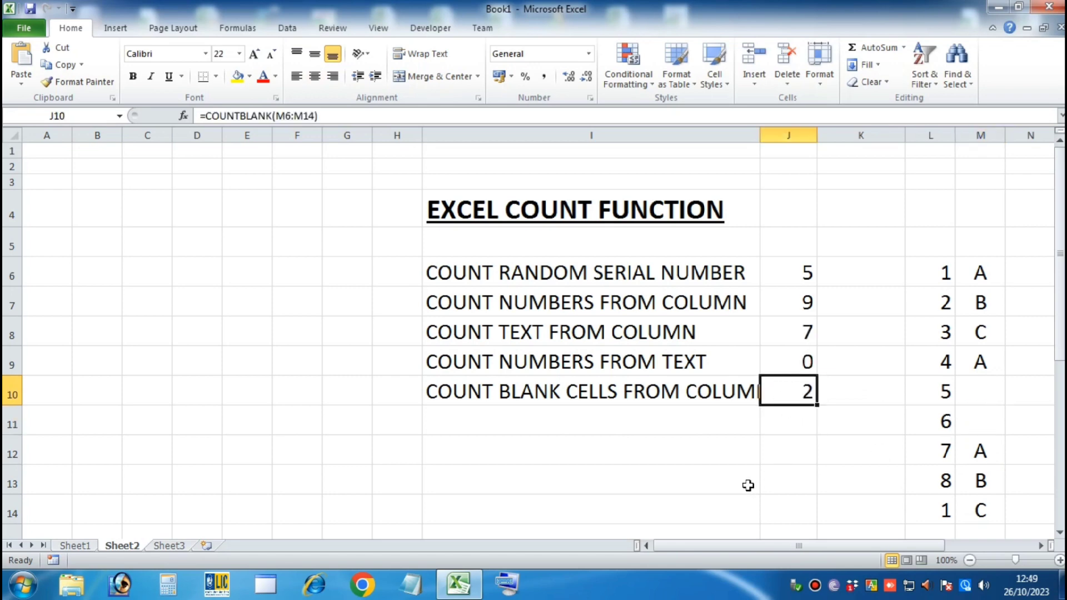
left_click(690, 480)
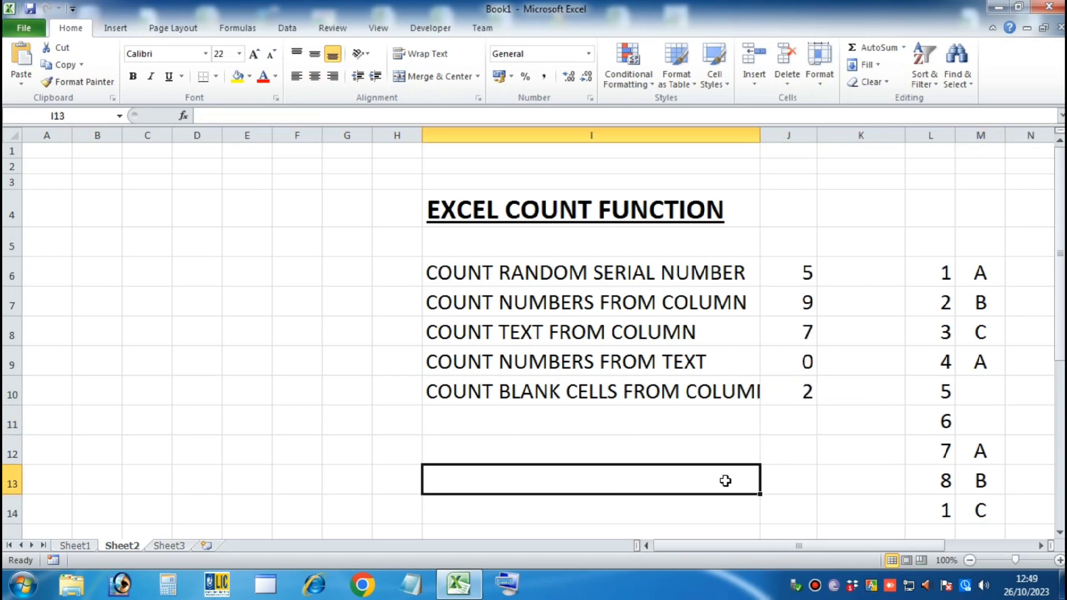
scroll(762, 438, "down", 1)
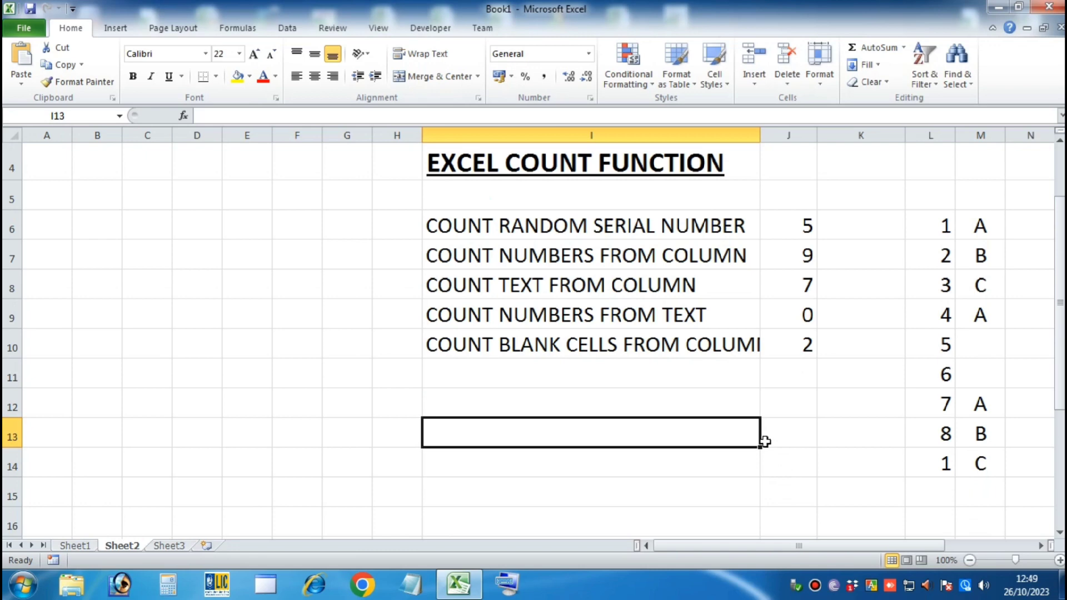
left_click(467, 233)
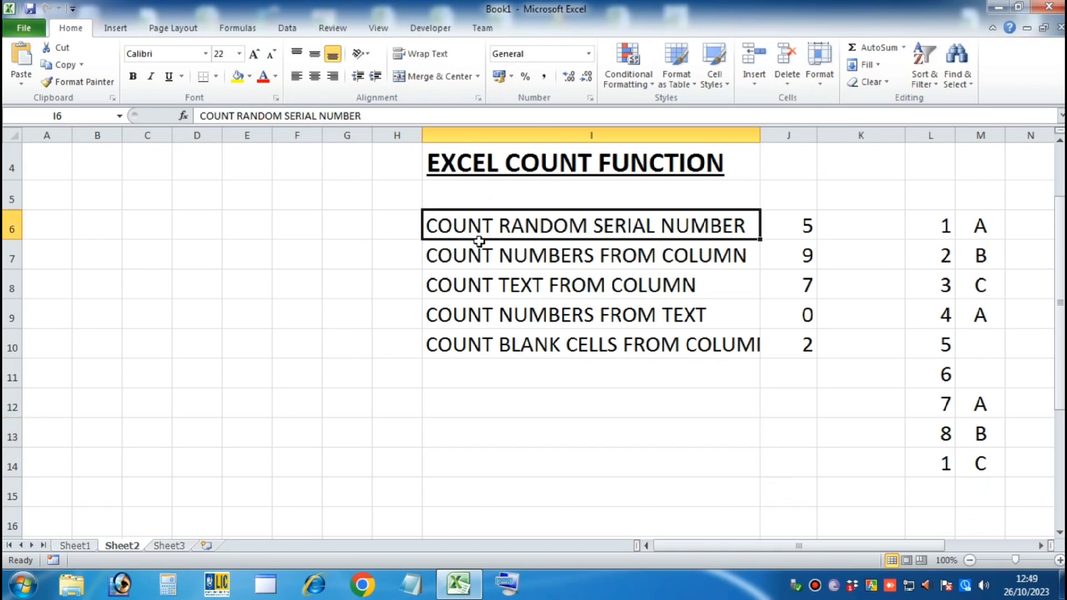
left_click_drag(479, 241, 763, 362)
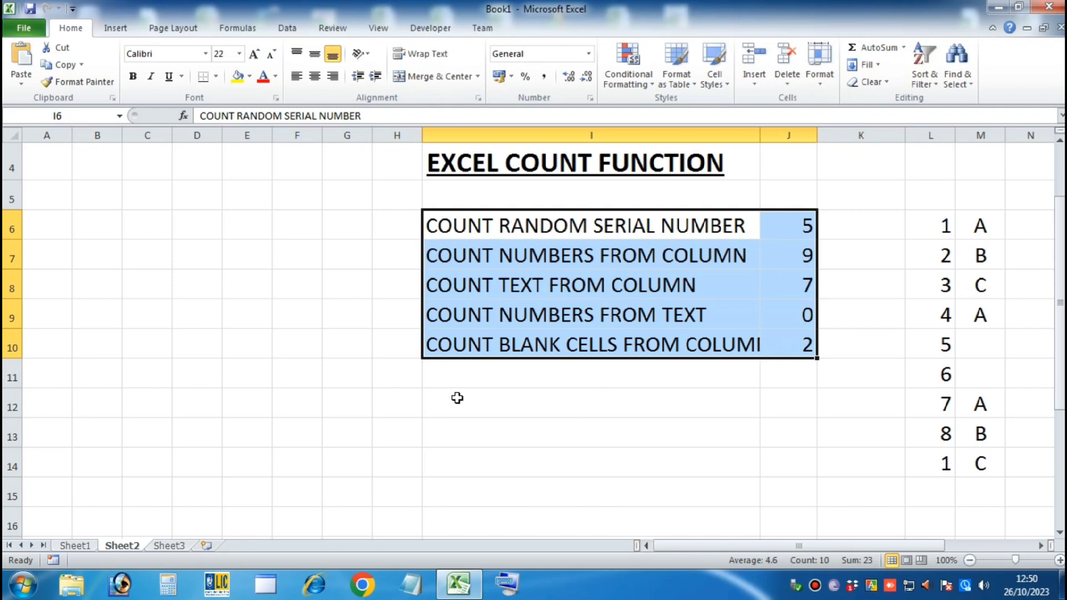
Enter "TO BE CONTINUED" followed by a row of dashes in cell I12
left_click(453, 399)
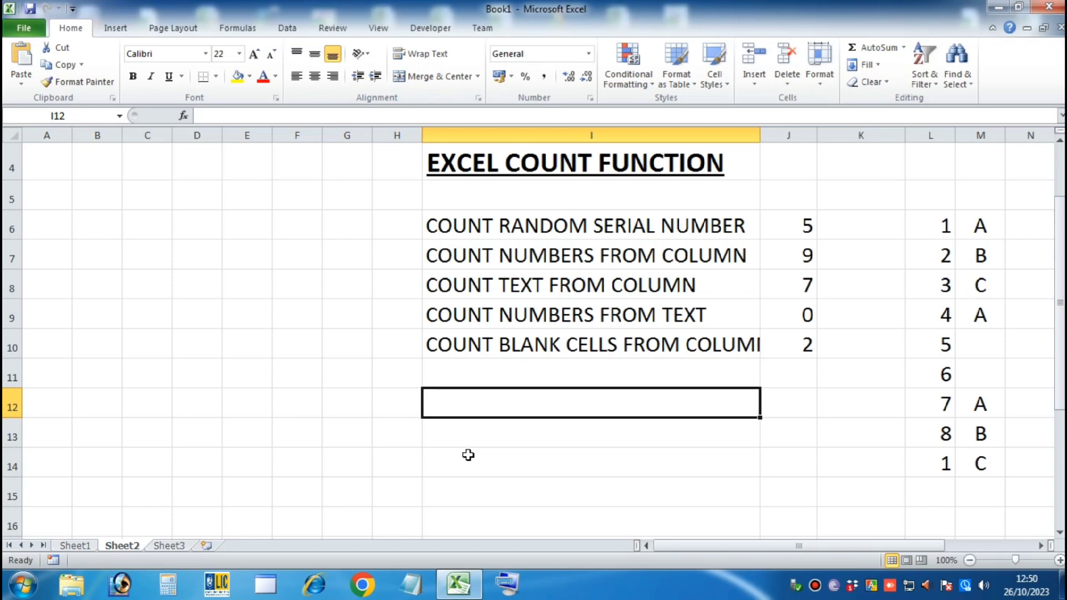
type("TO BE CONTI")
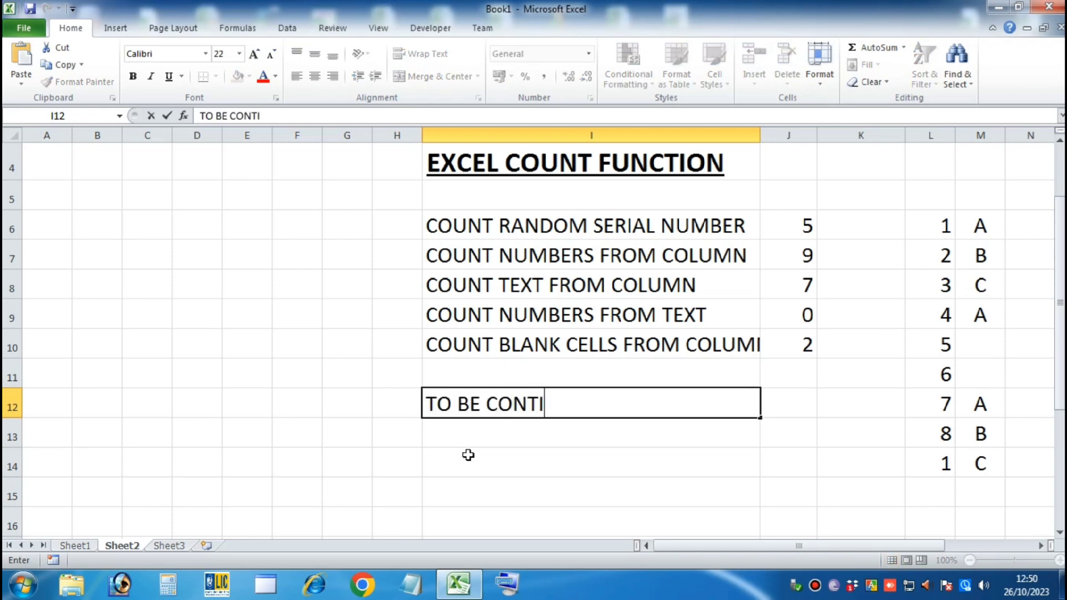
type("NUED-")
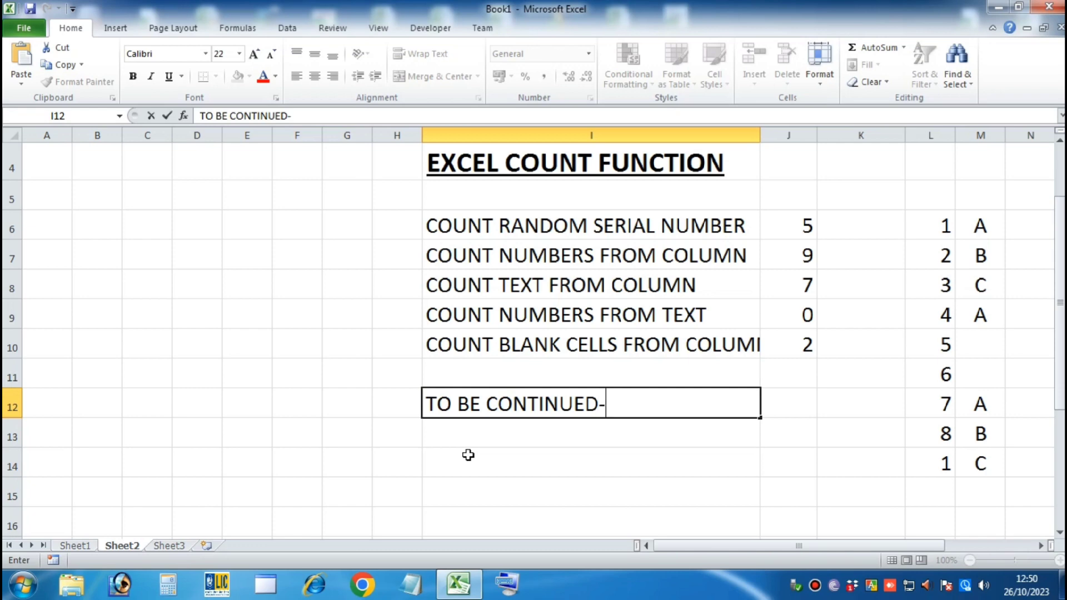
type("-------------")
left_click(468, 455)
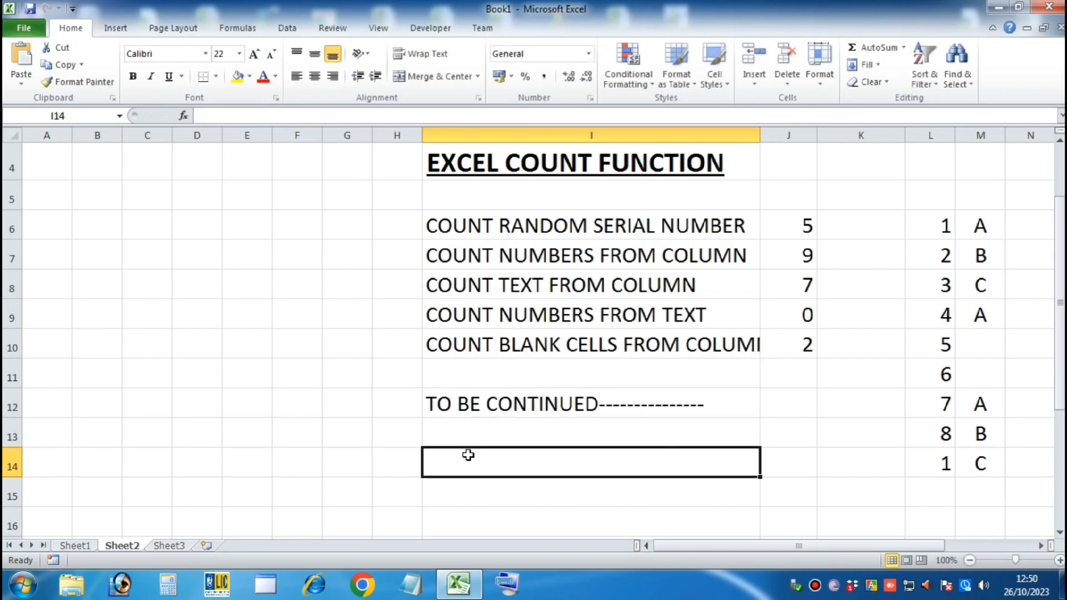
Enter the text "please like and subscribe my channel" in cell I13
key("Up")
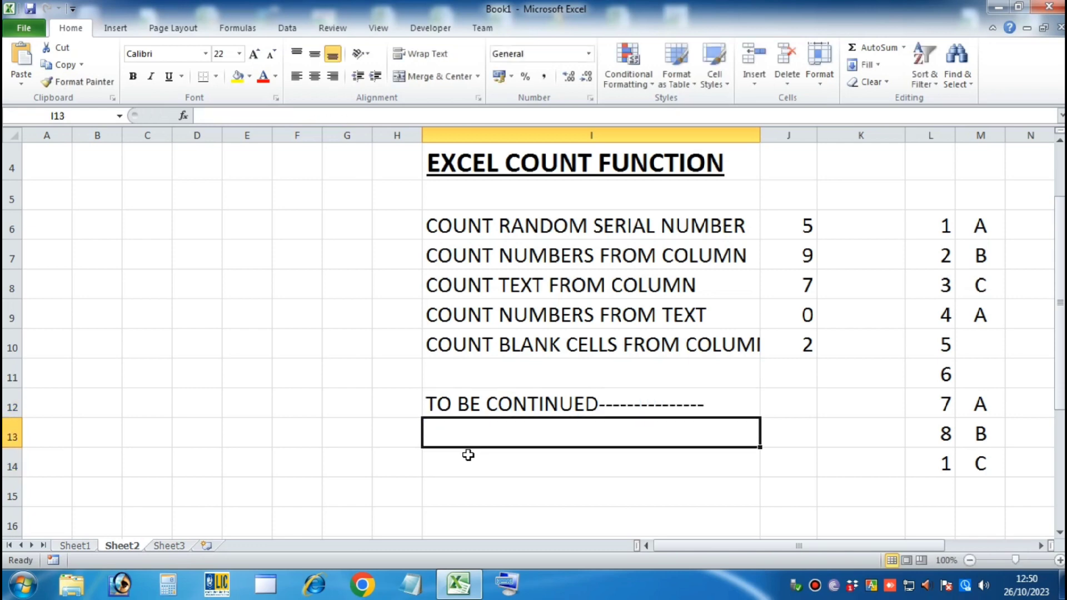
type("please")
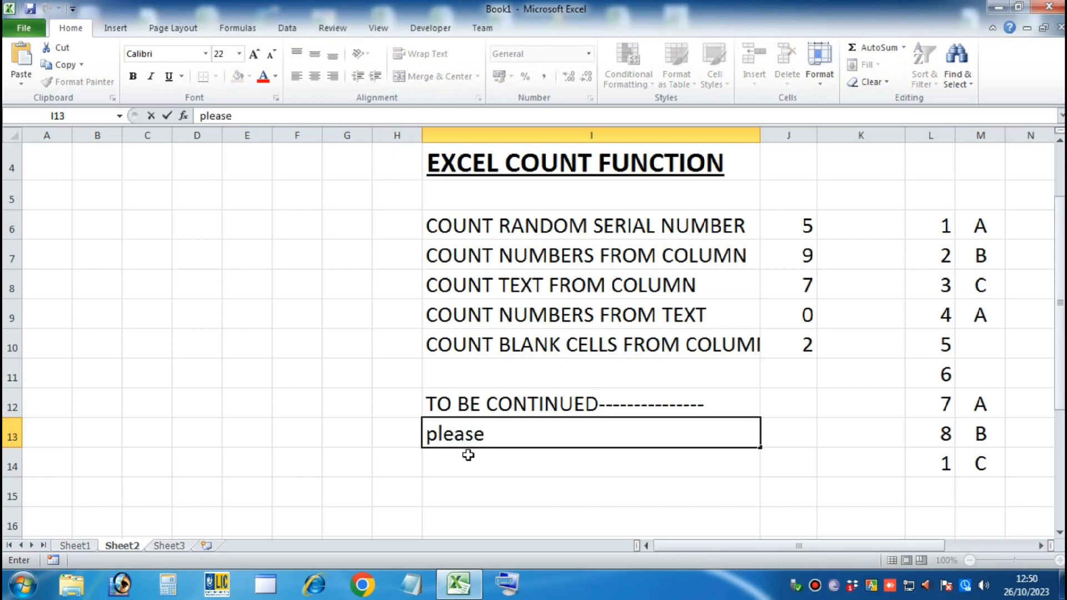
type(" like and subs")
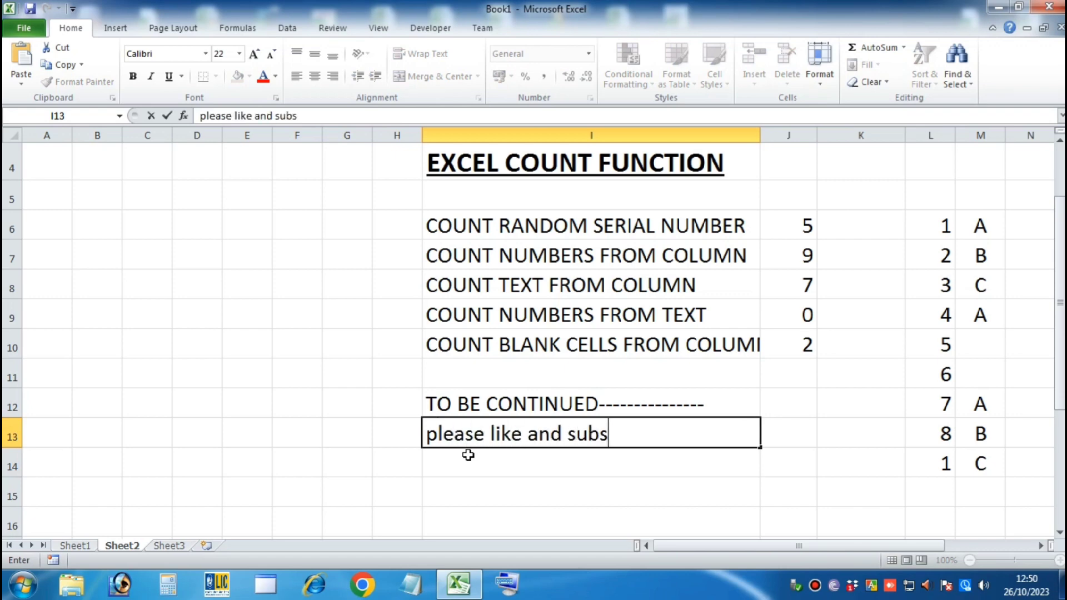
type("cribeb")
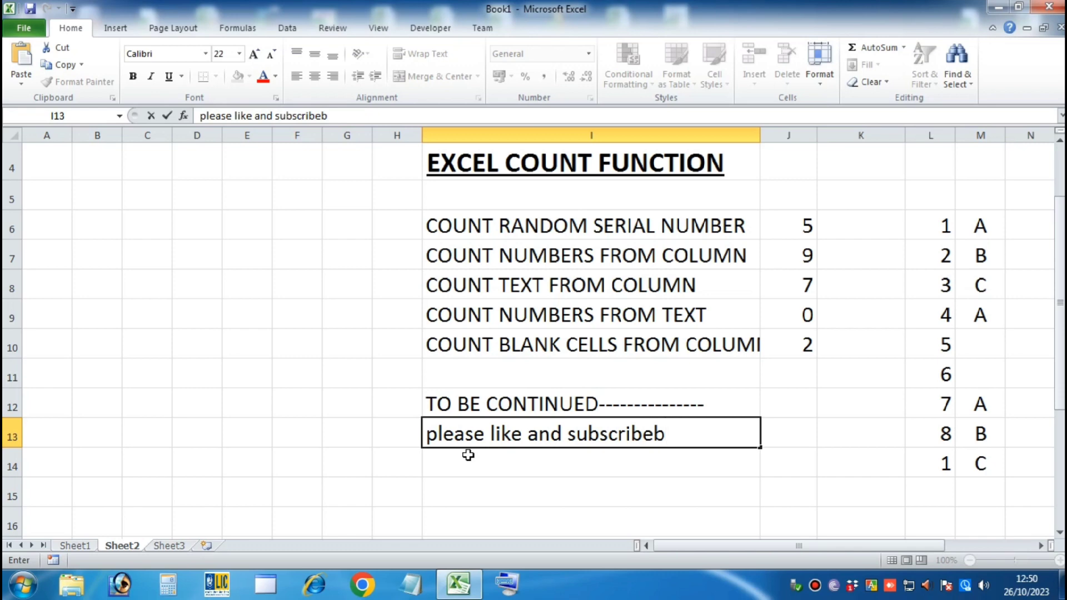
key("BackSpace")
type("my ")
type("cha")
key("BackSpace")
type("hann")
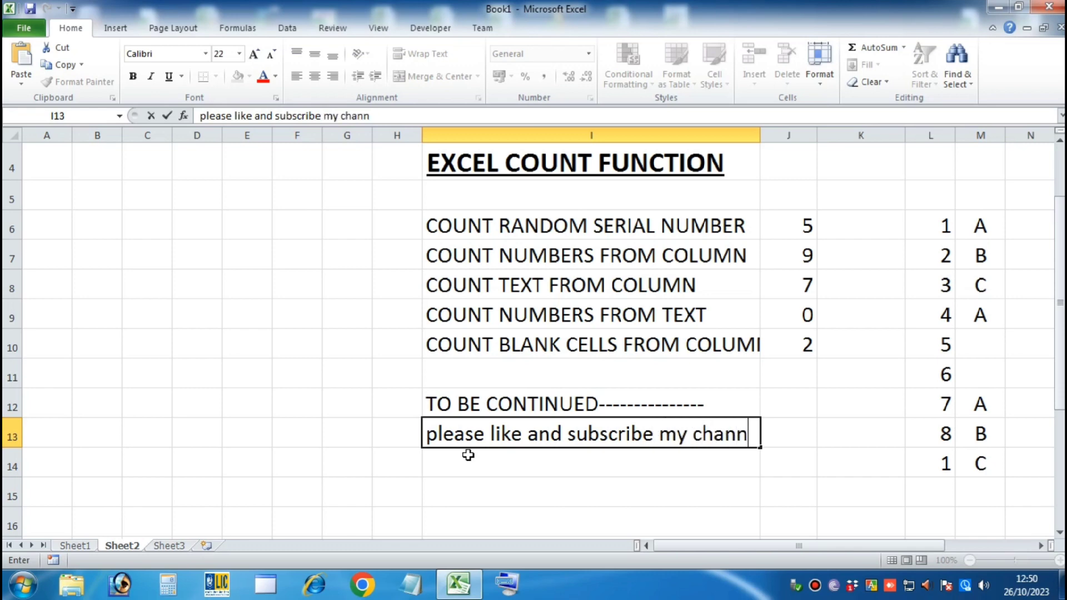
type("el")
key("Return")
Enter the closing text "thankssssssssss" in cell I15
key("Return")
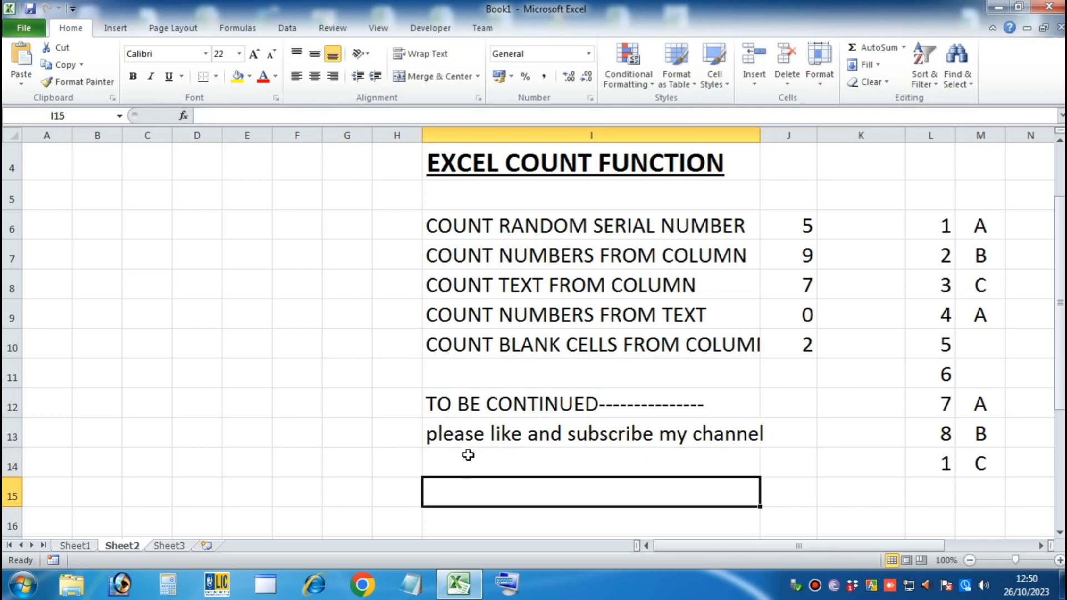
type("thankssssssssss")
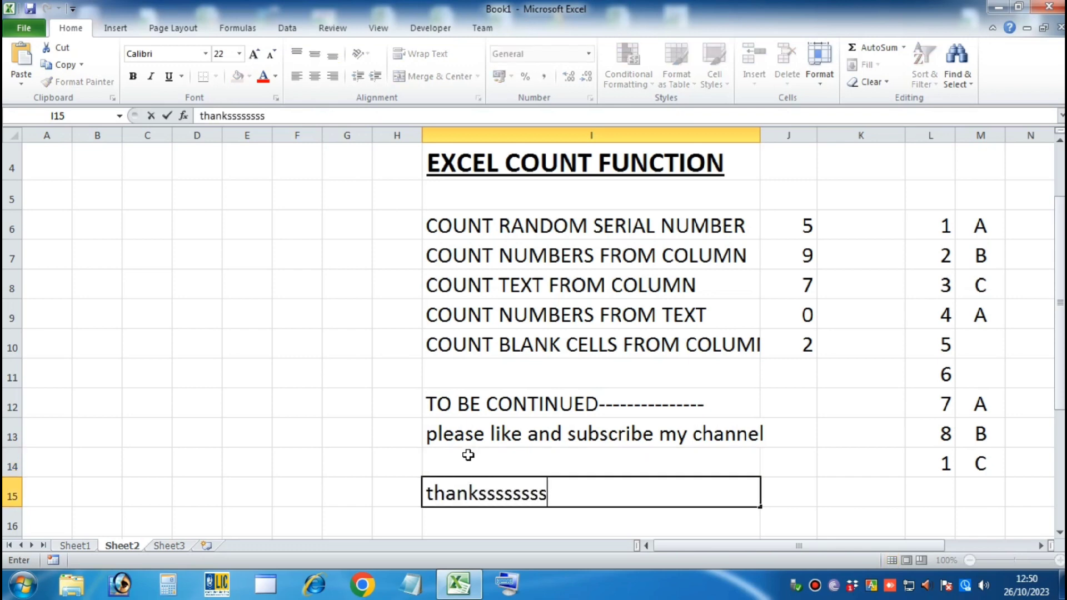
key("Return")
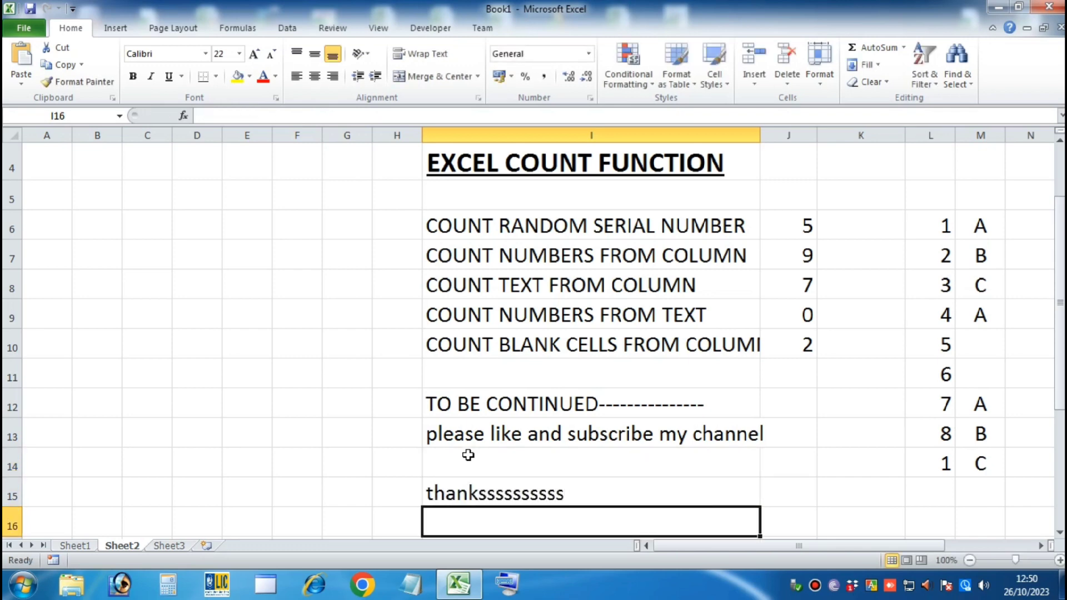